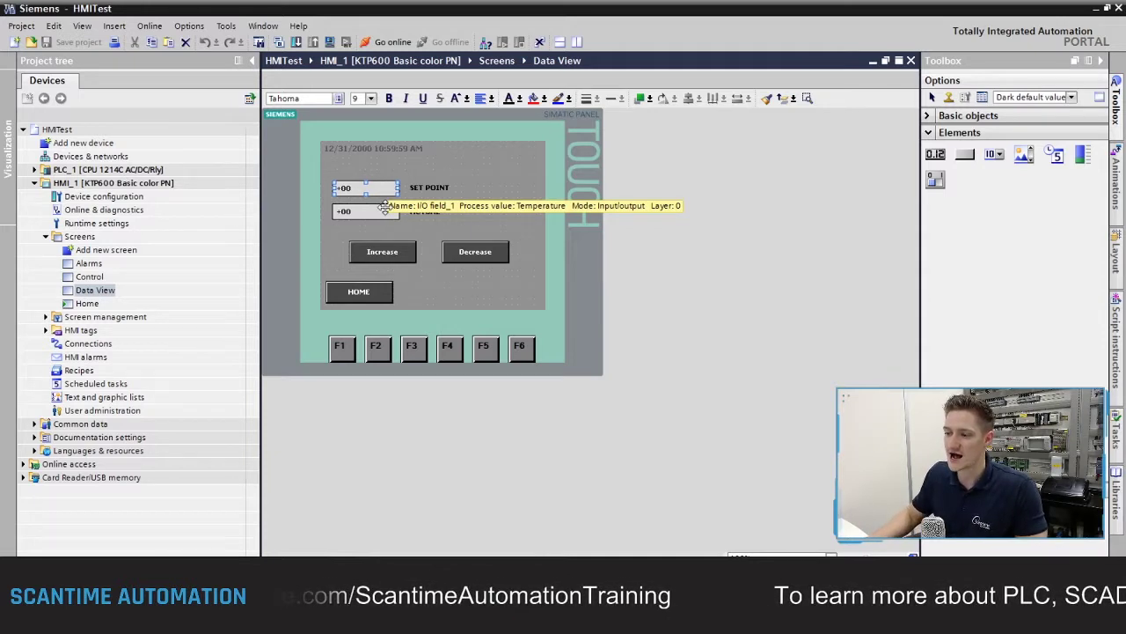
pyautogui.click(381, 211)
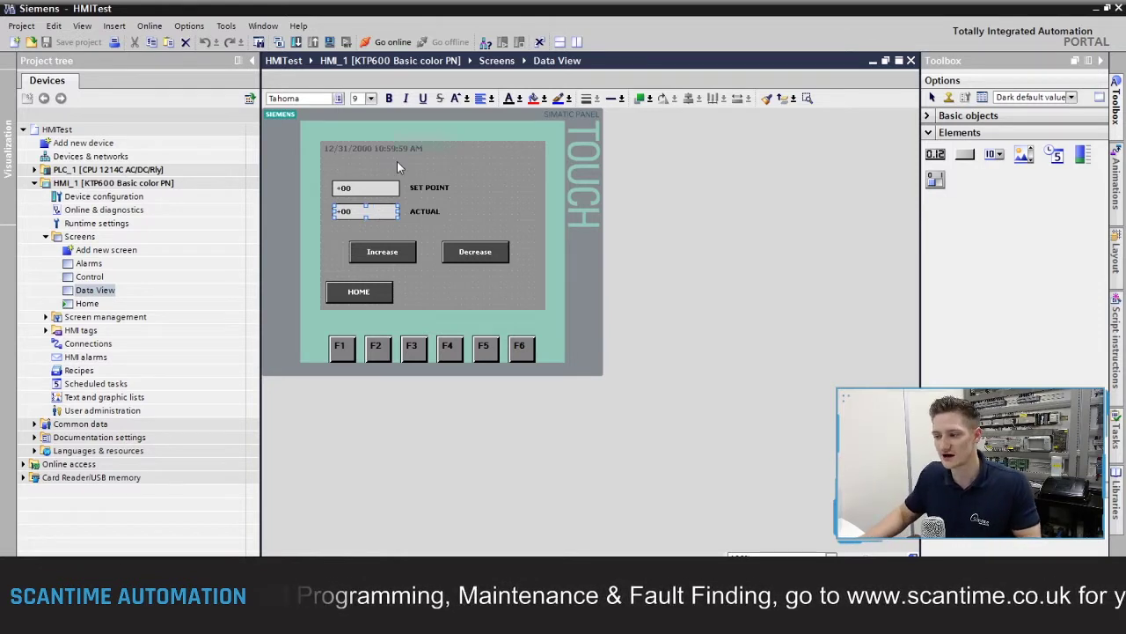
pyautogui.click(384, 187)
pyautogui.click(389, 209)
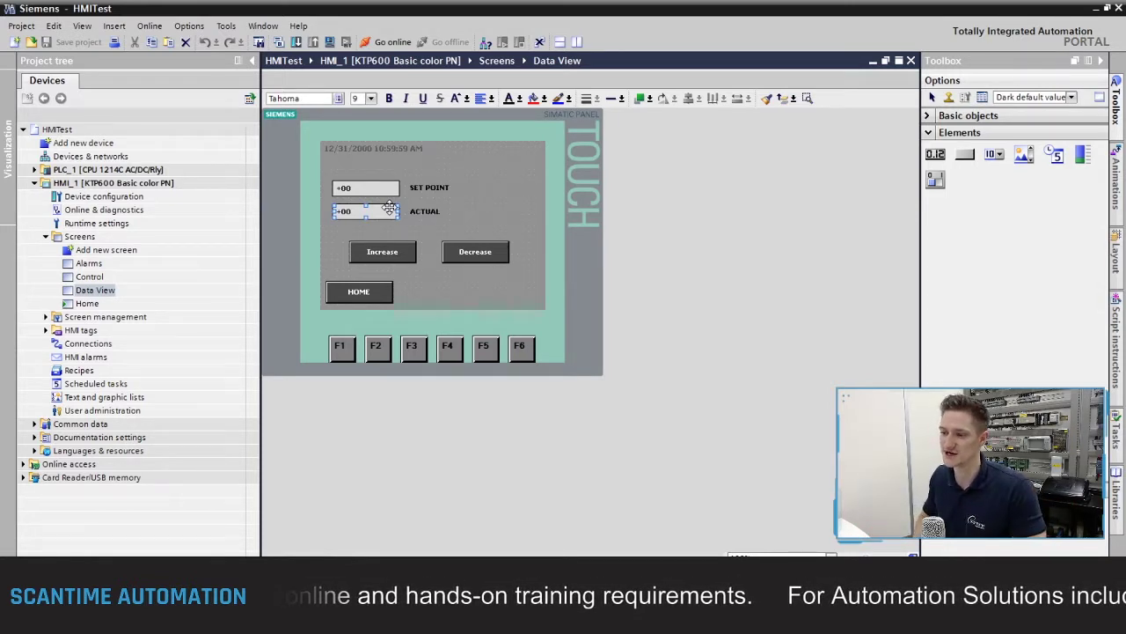
pyautogui.click(392, 247)
pyautogui.click(469, 253)
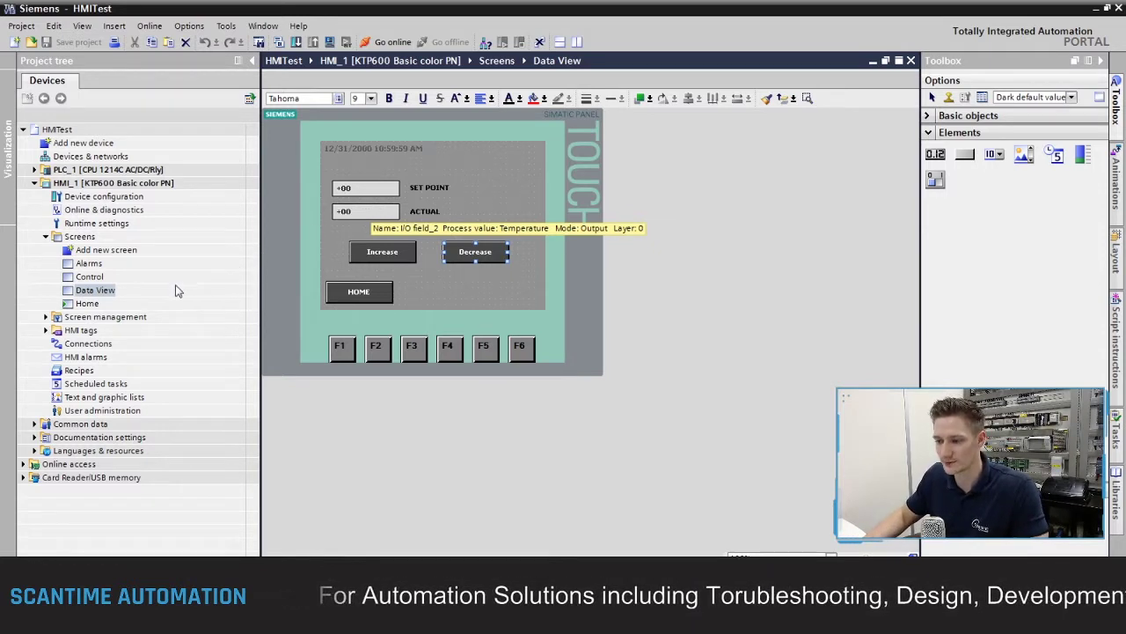
# - Create the Int tag Temperature_Actual in the default HMI tag table, then return to Data View
pyautogui.click(46, 330)
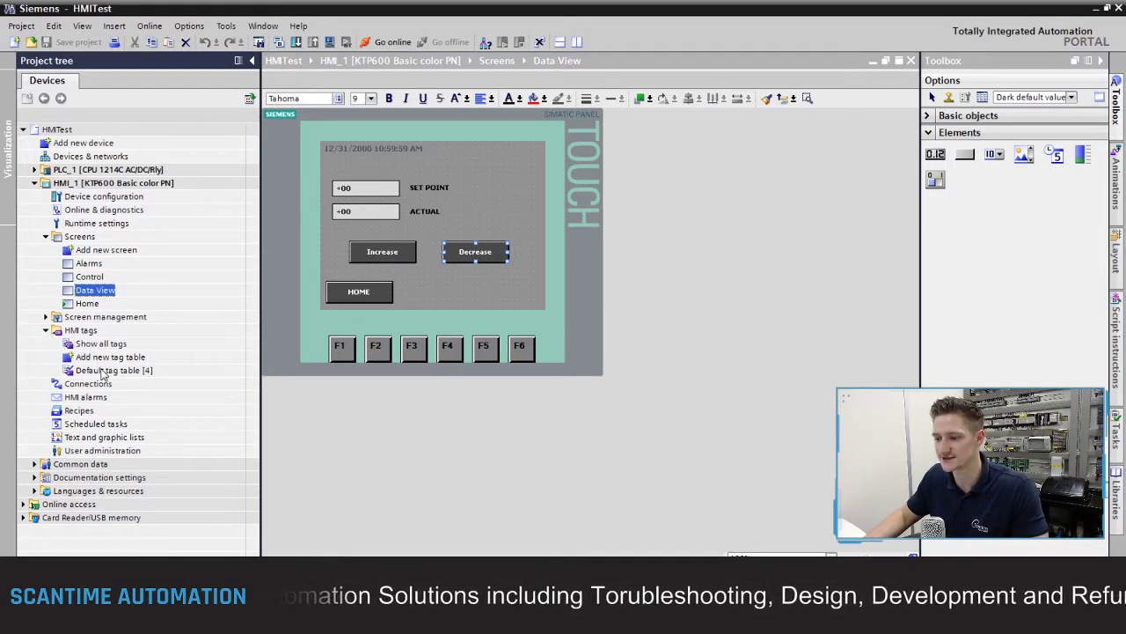
pyautogui.doubleClick(104, 371)
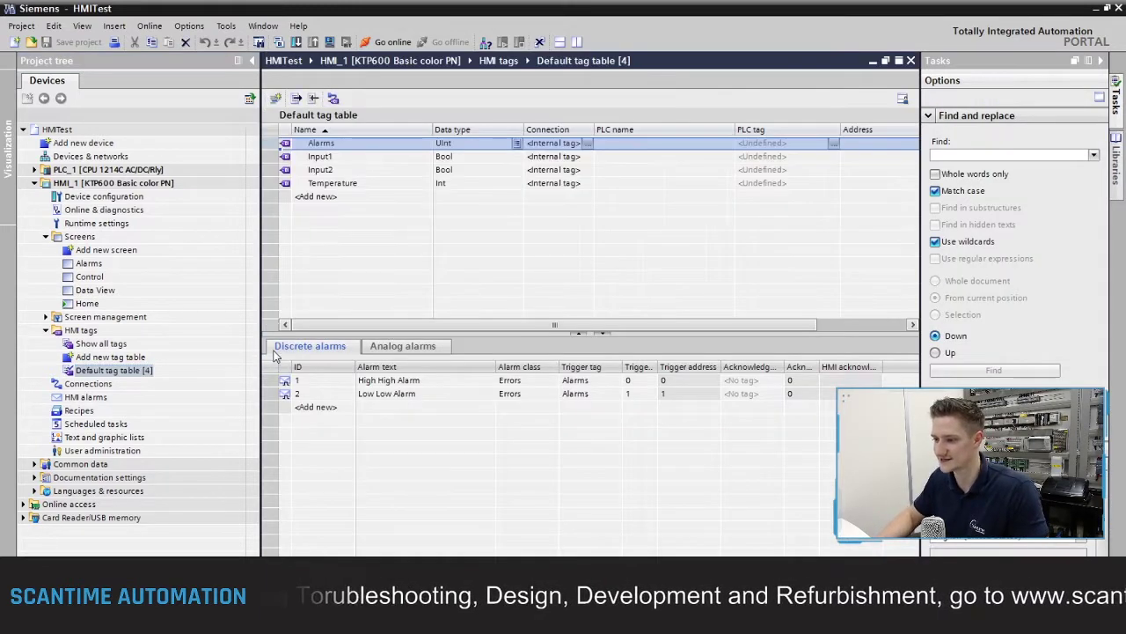
pyautogui.click(346, 187)
pyautogui.click(345, 197)
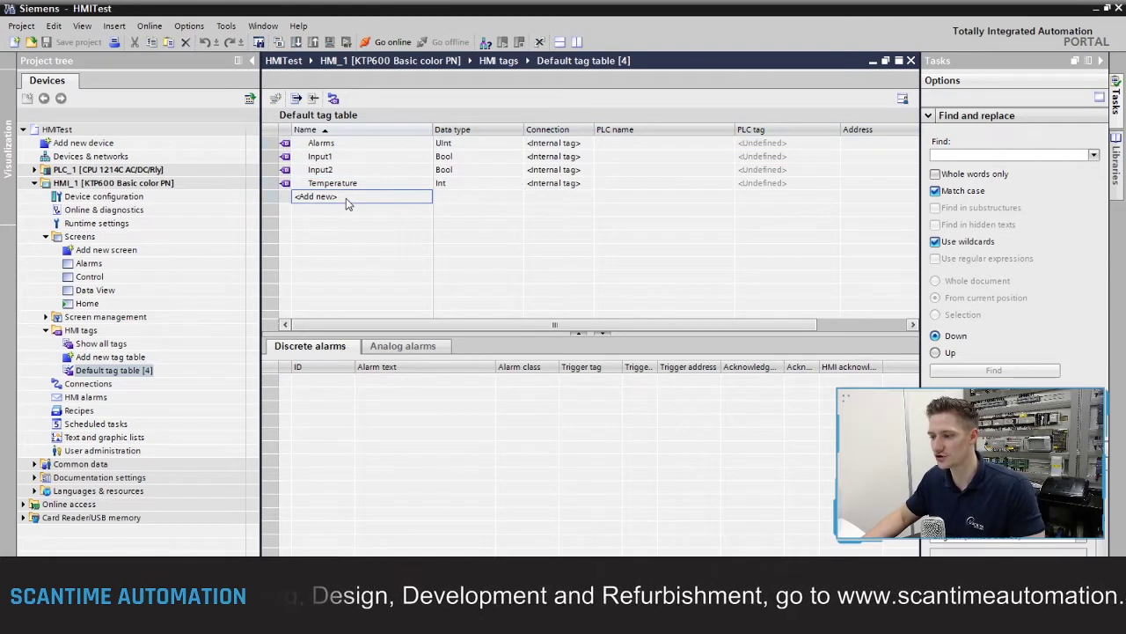
pyautogui.click(347, 197)
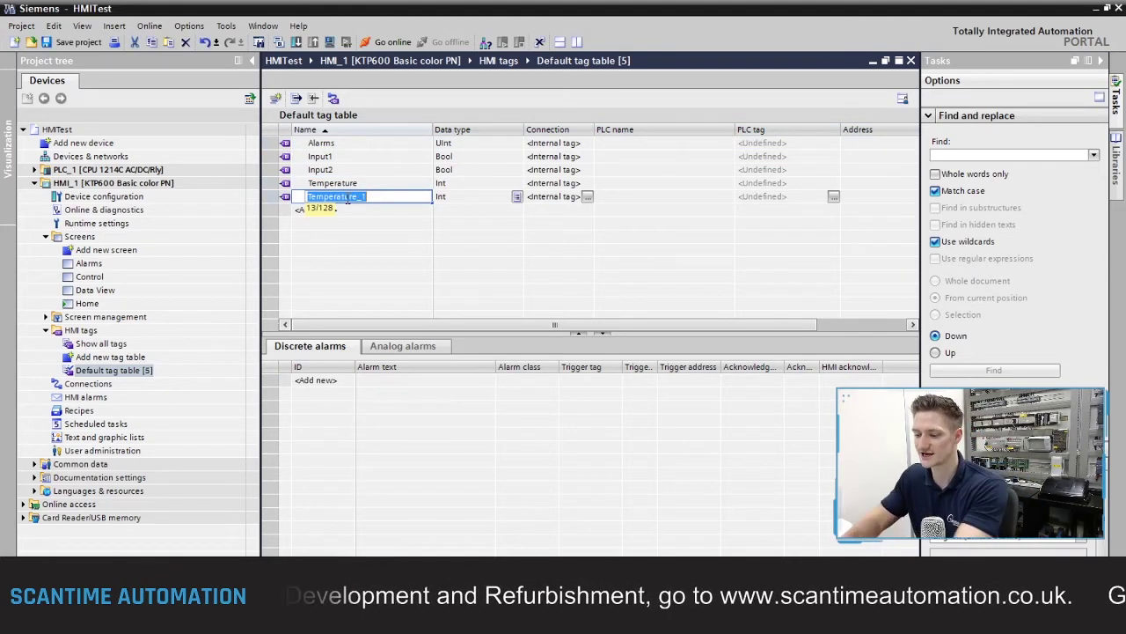
pyautogui.press('End')
pyautogui.press('BackSpace')
pyautogui.write('Actual')
pyautogui.press('Return')
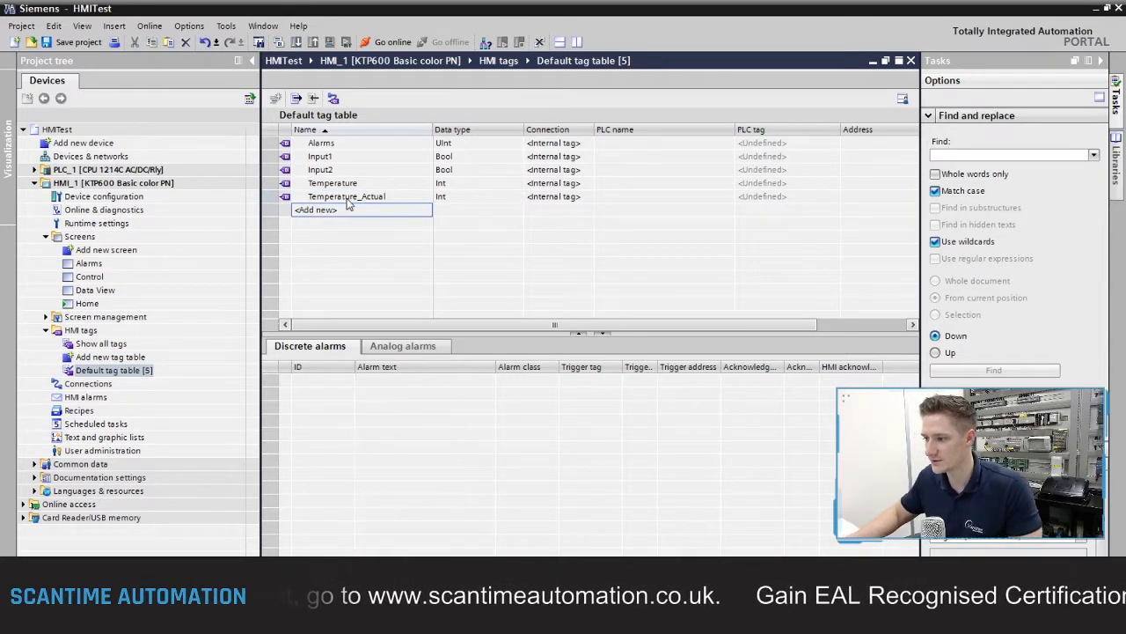
pyautogui.doubleClick(91, 290)
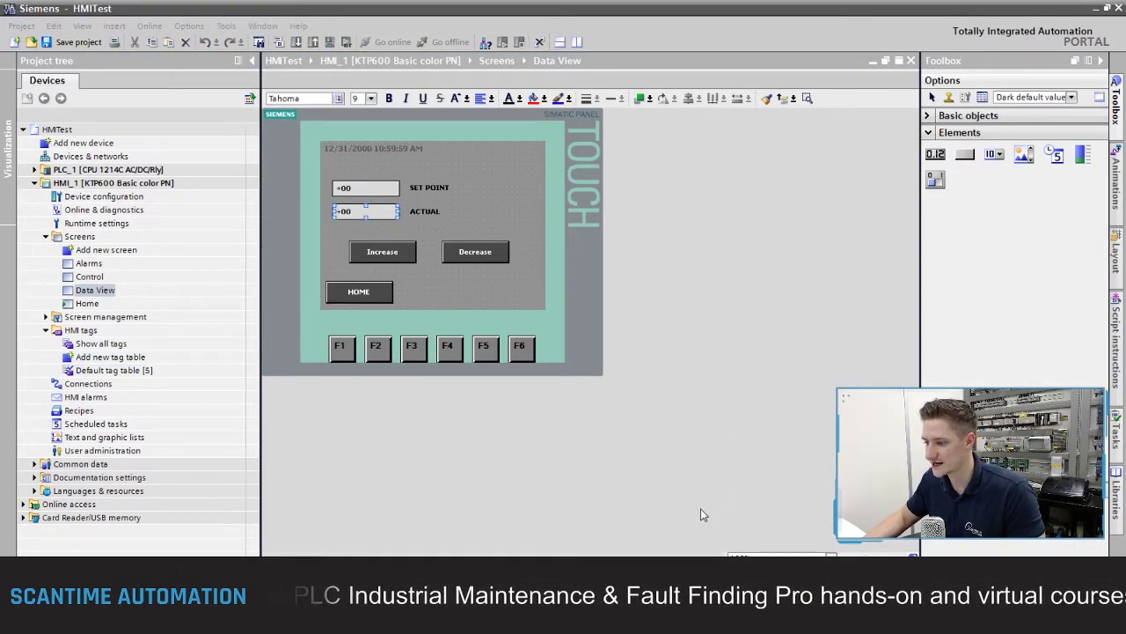
# - Set the ACTUAL I/O field's tag to Temperature_Actual
pyautogui.click(792, 556)
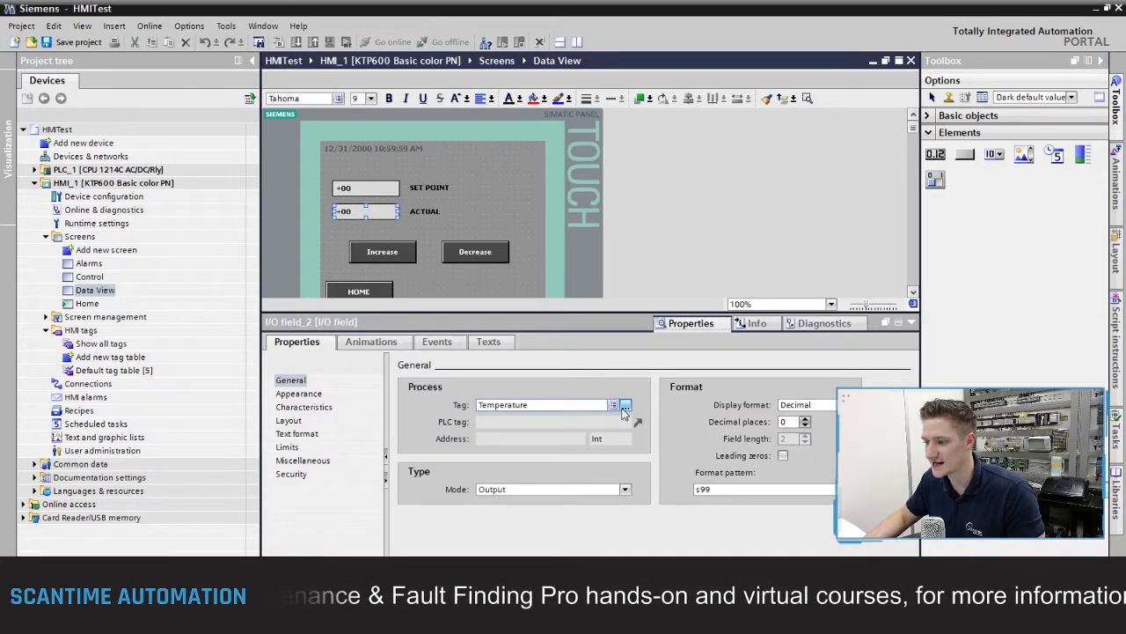
pyautogui.click(625, 405)
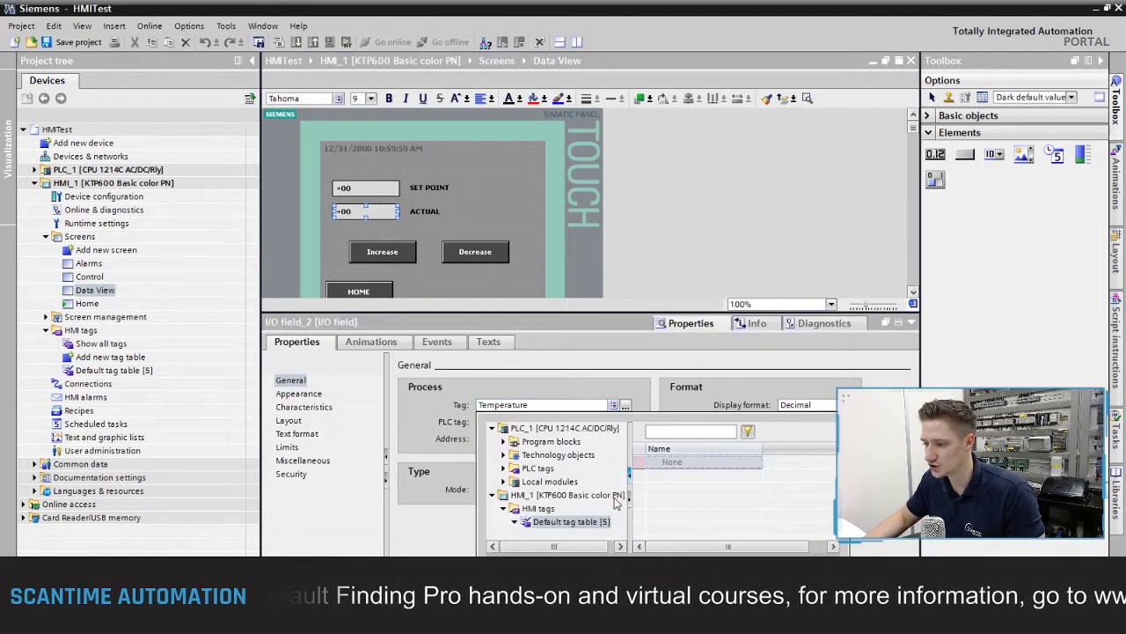
pyautogui.click(700, 529)
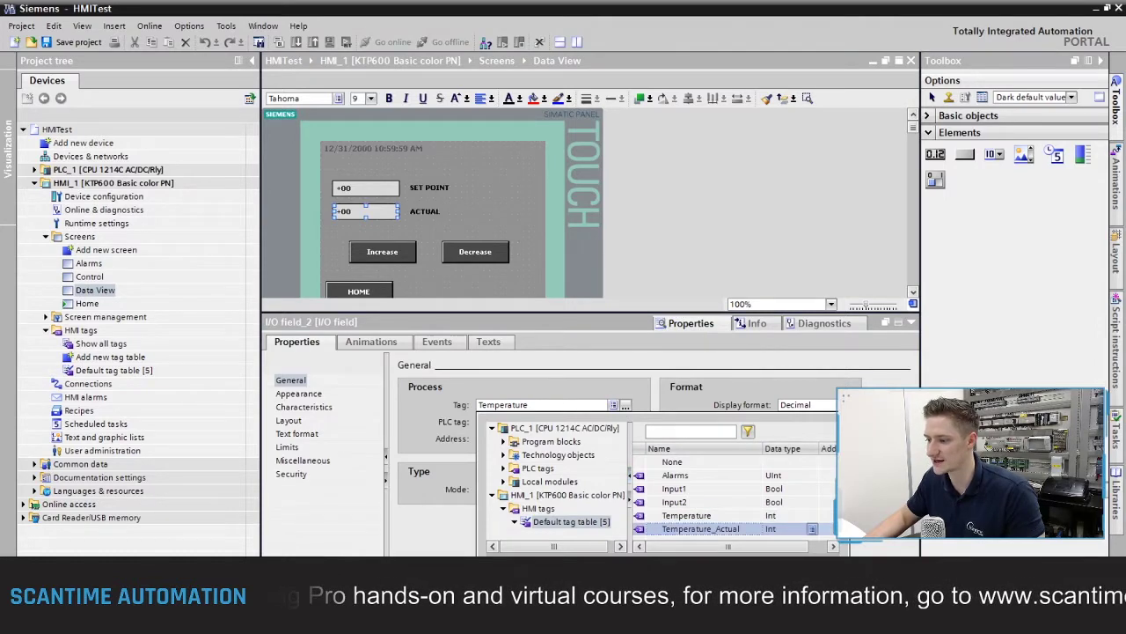
pyautogui.press('Return')
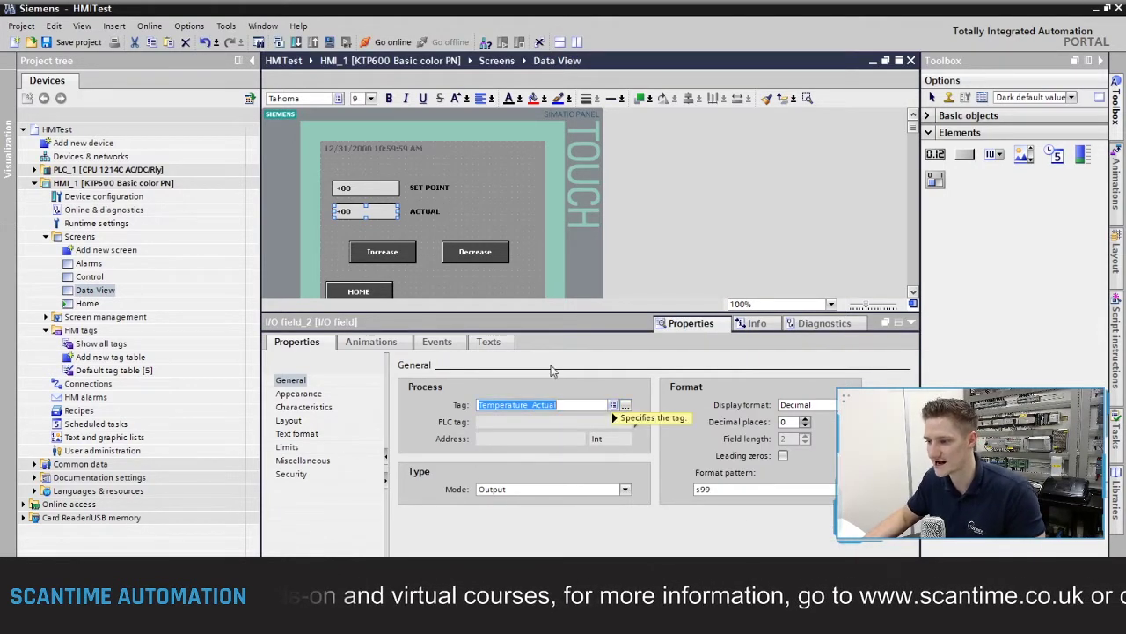
# - Point the ACTUAL field's Appearance animation at Temperature_Actual
pyautogui.click(385, 343)
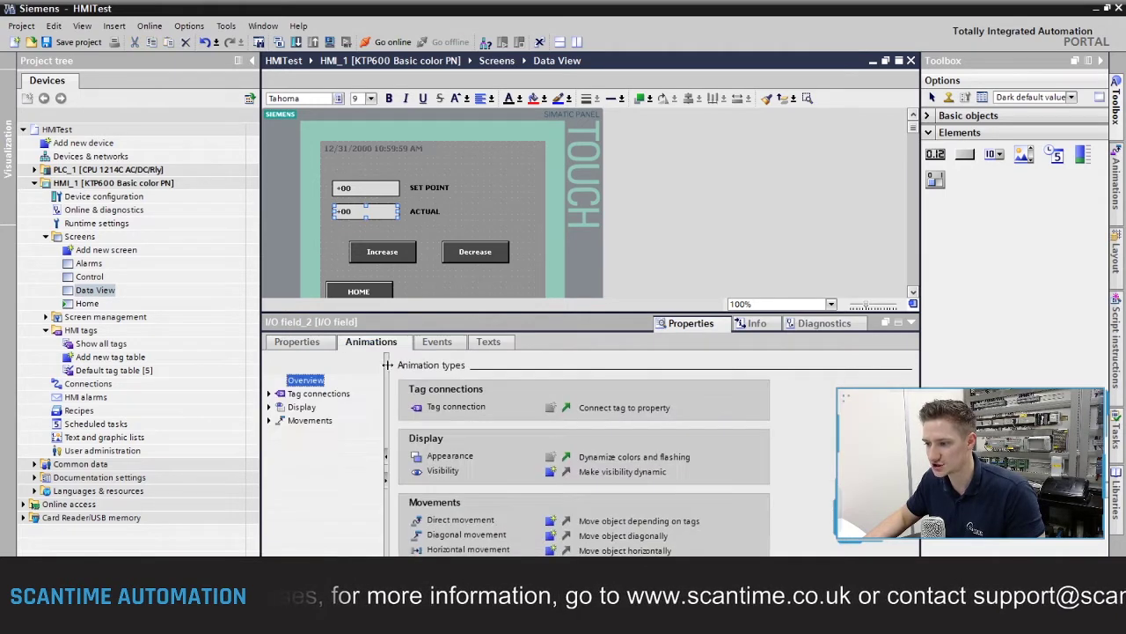
pyautogui.click(269, 408)
pyautogui.click(316, 434)
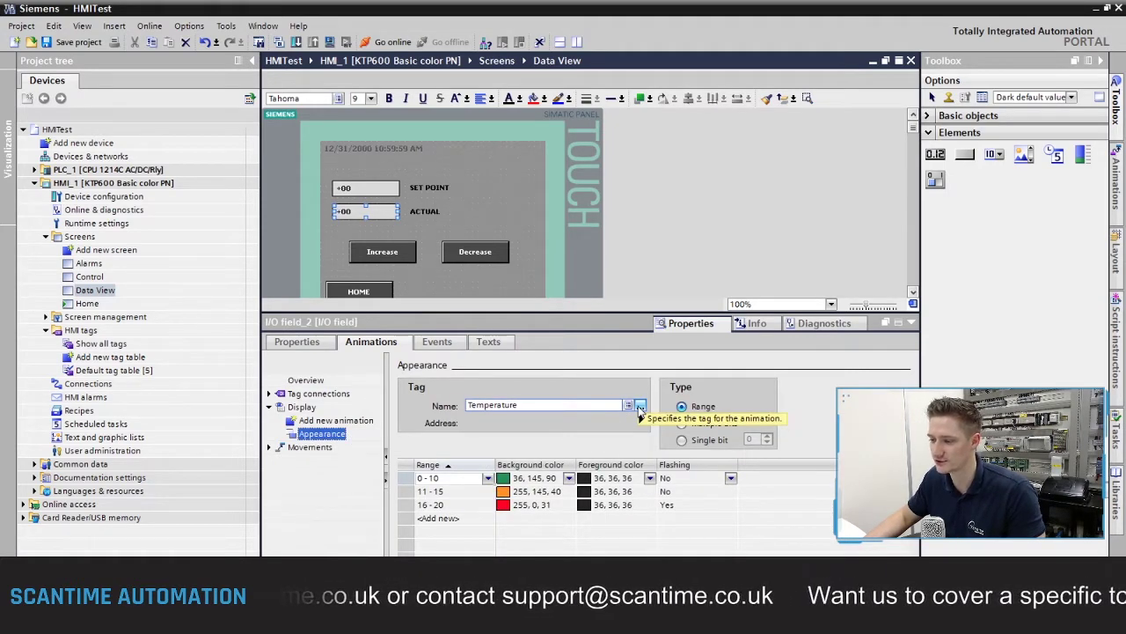
pyautogui.click(640, 406)
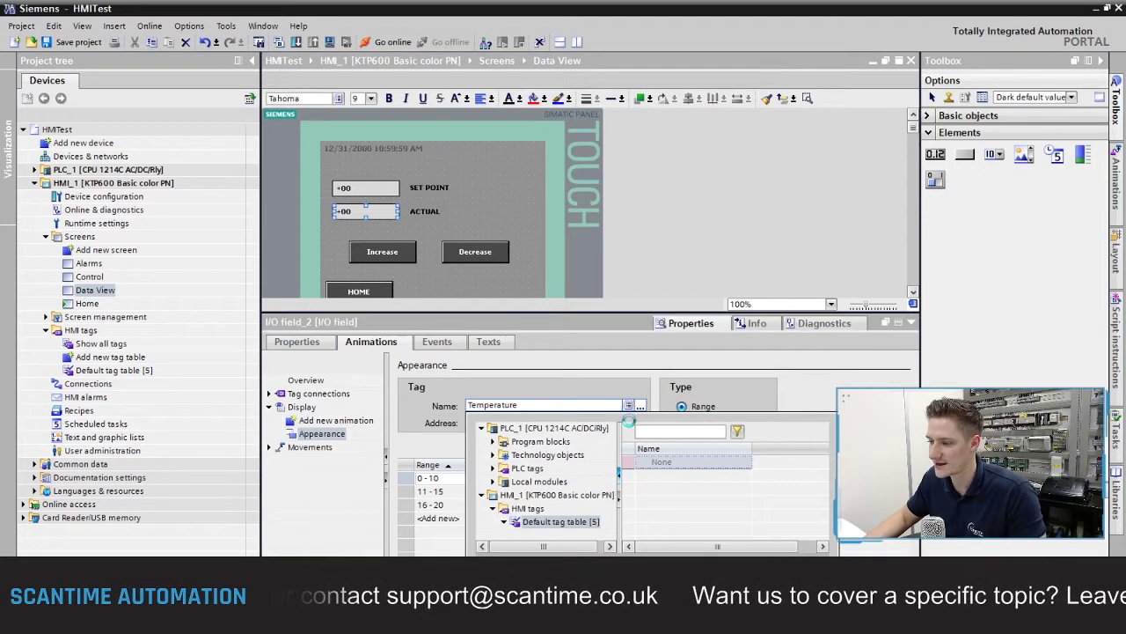
pyautogui.click(698, 530)
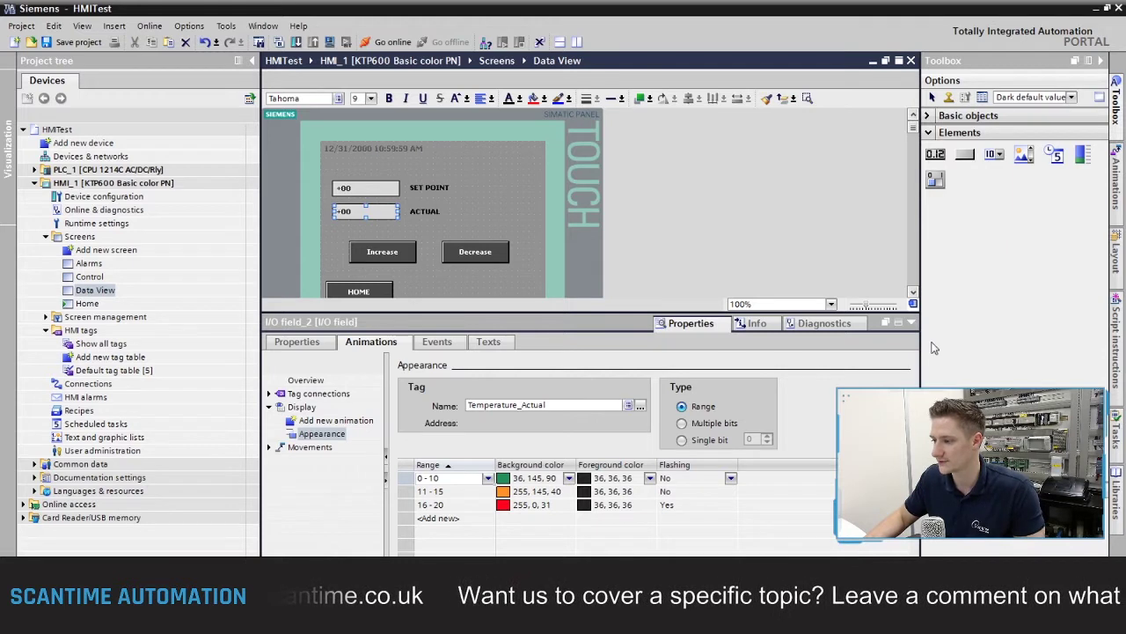
pyautogui.click(911, 322)
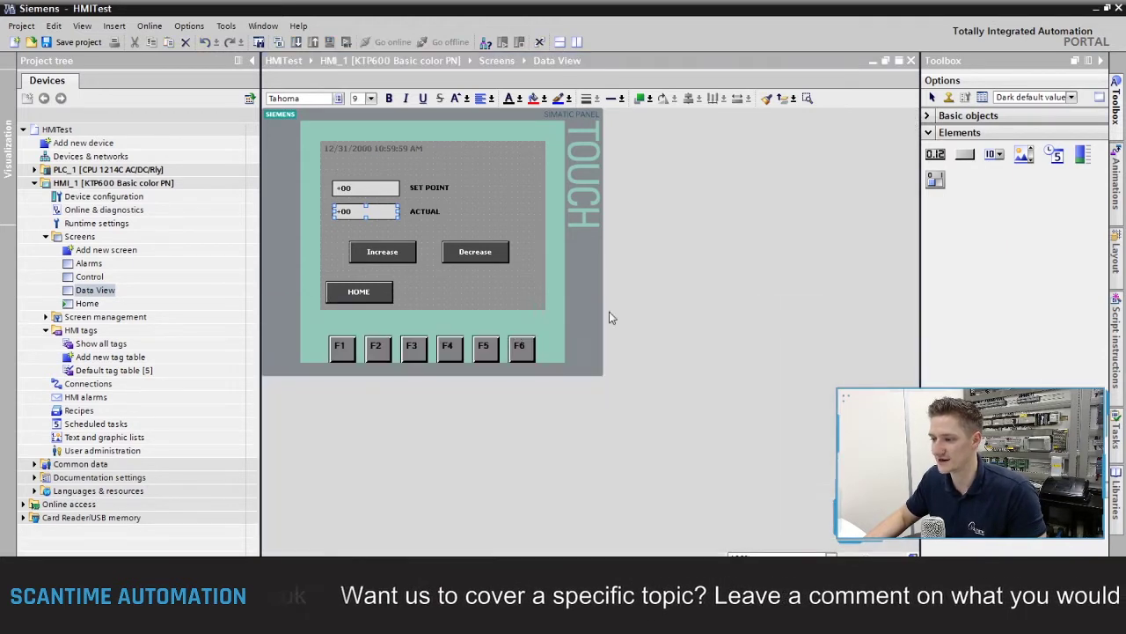
# - Select the Increase and Decrease buttons and the SET POINT and ACTUAL fields on Data View
pyautogui.click(397, 254)
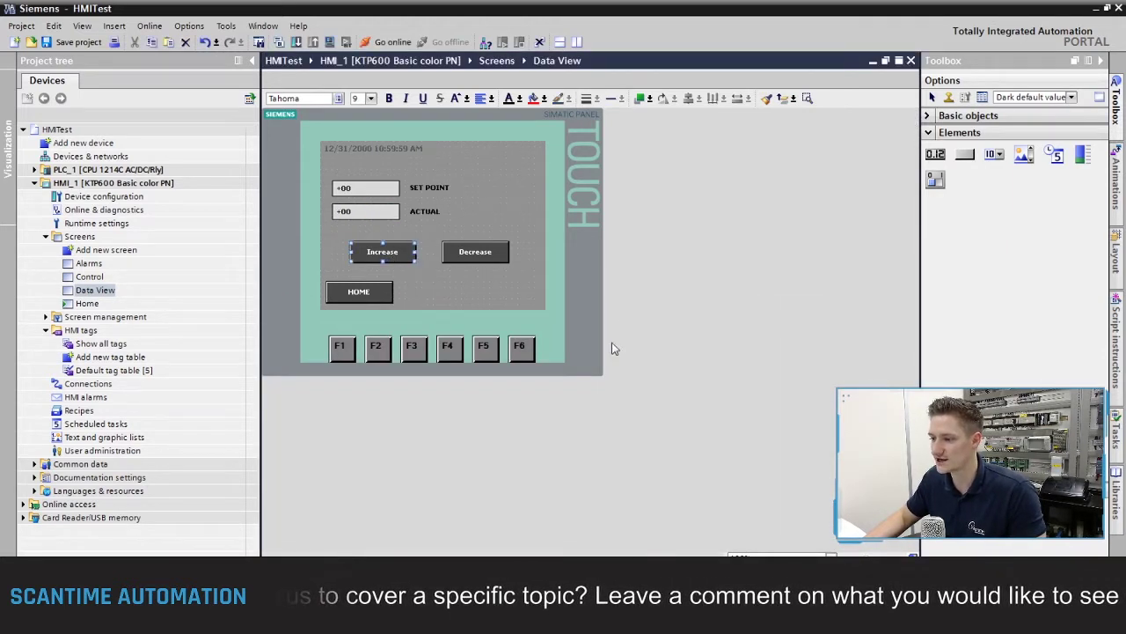
pyautogui.click(474, 251)
pyautogui.click(359, 190)
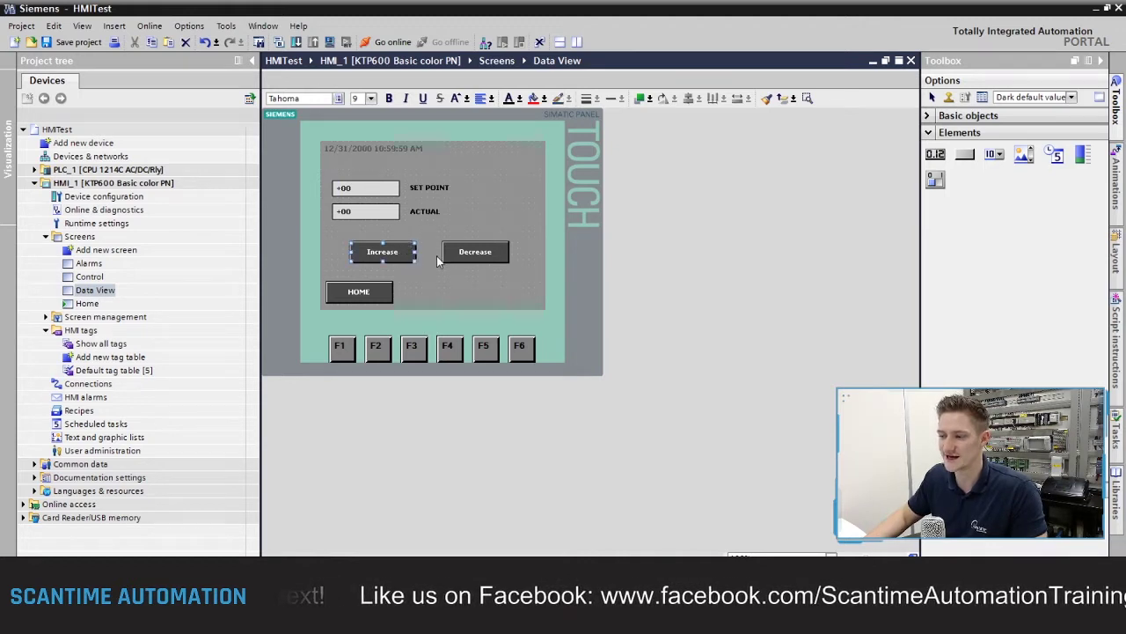
pyautogui.click(362, 212)
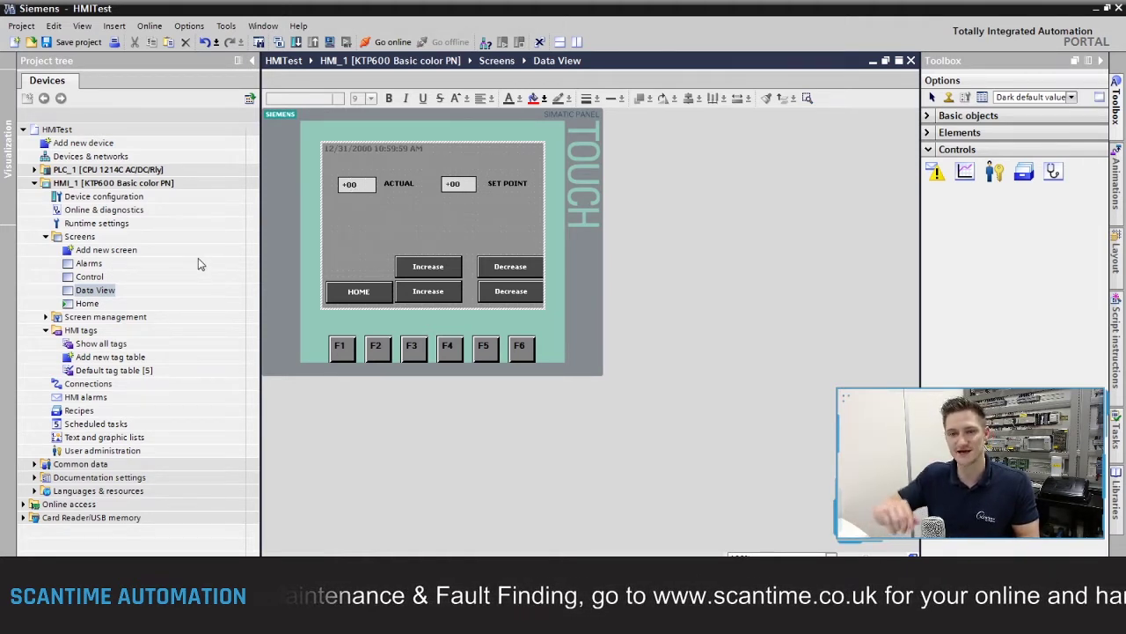
# - Add a new screen and rename it from Screen_1 to Trend
pyautogui.doubleClick(101, 253)
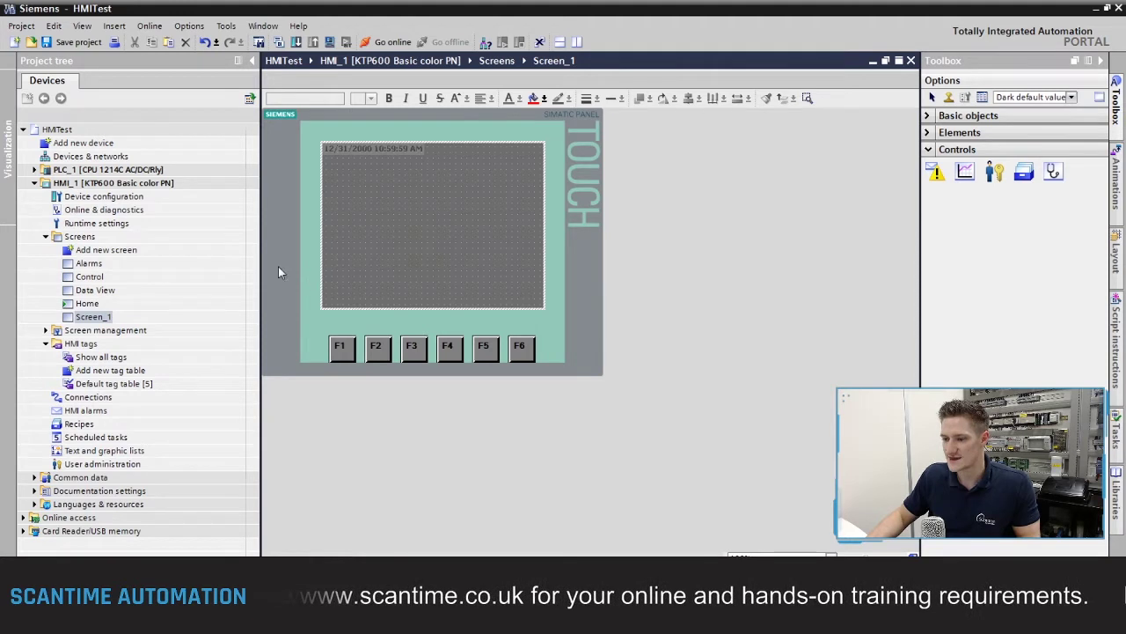
pyautogui.click(99, 317)
pyautogui.rightClick(98, 315)
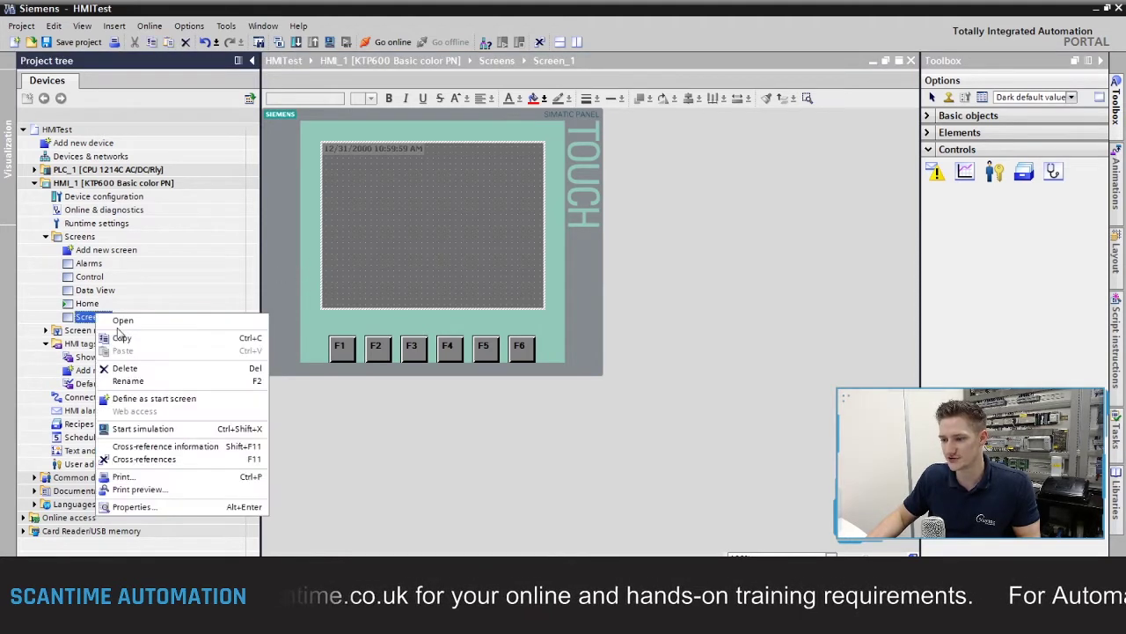
pyautogui.click(128, 381)
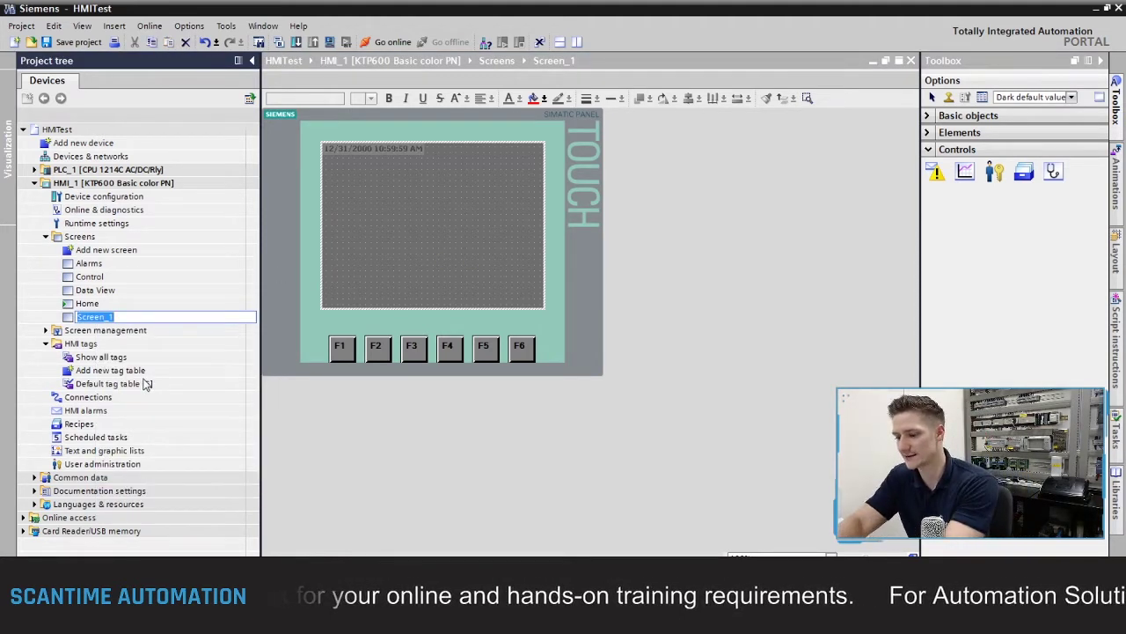
pyautogui.write('Trend')
pyautogui.press('Return')
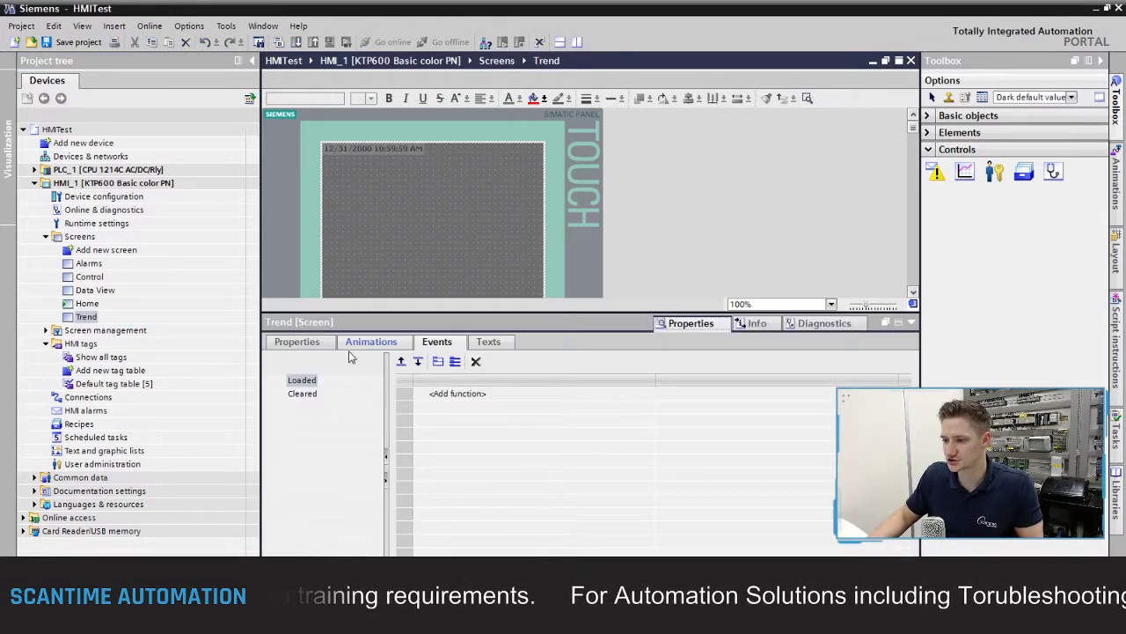
# - Set the Trend screen's background colour to 145, 145, 145
pyautogui.click(297, 342)
pyautogui.click(581, 422)
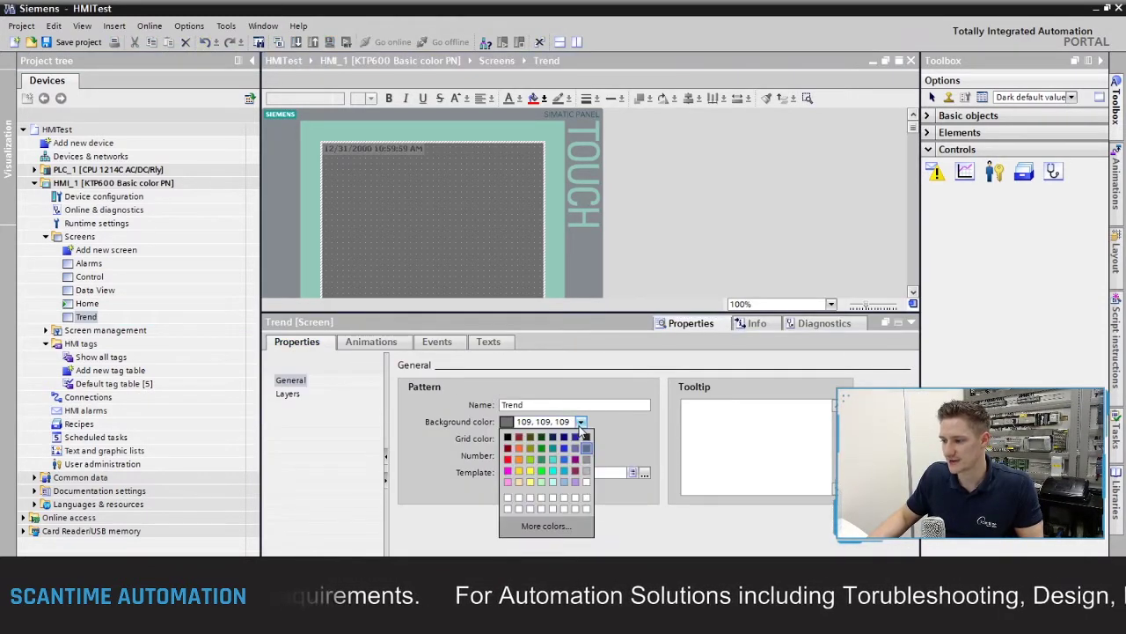
pyautogui.click(586, 449)
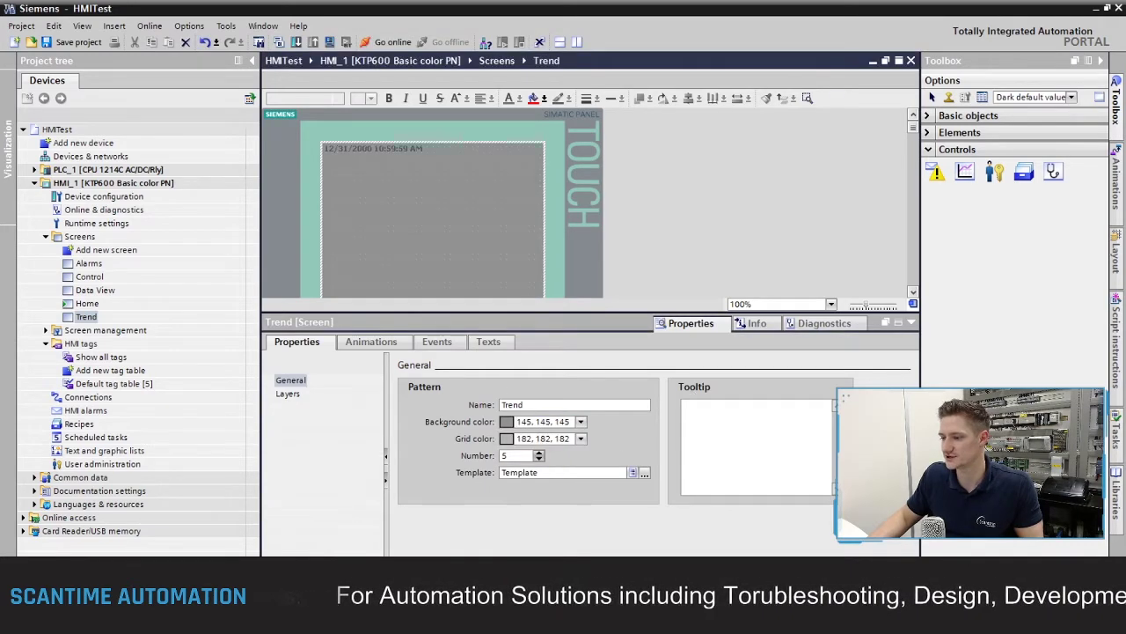
pyautogui.click(911, 323)
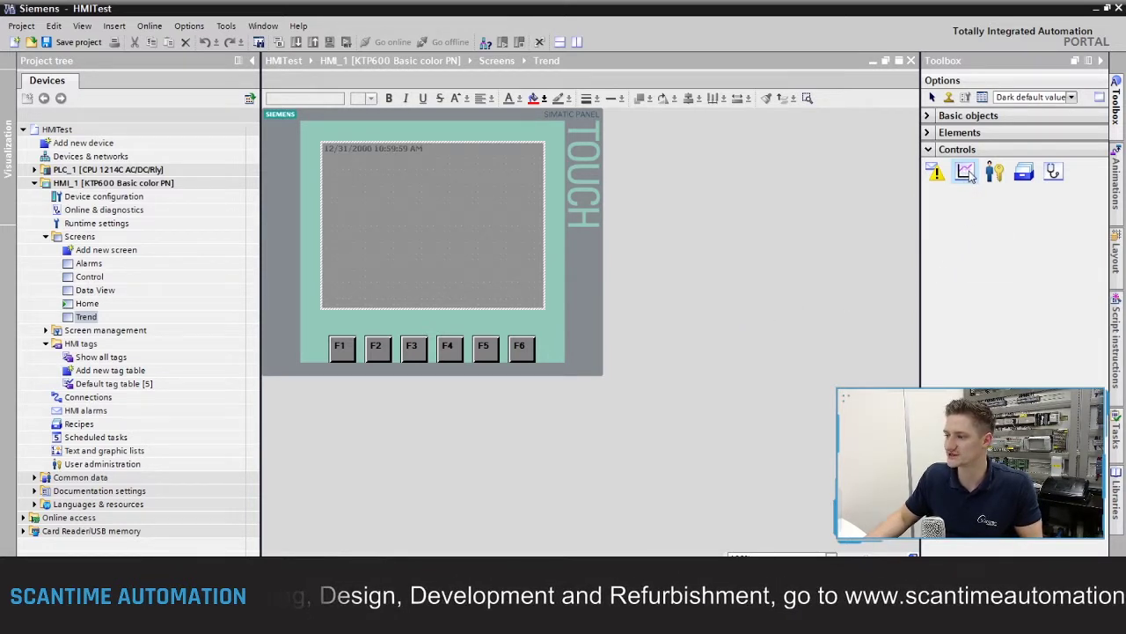
# - Place a trend view across the Trend screen, then open the Home screen
pyautogui.moveTo(968, 176); pyautogui.dragTo(539, 282)
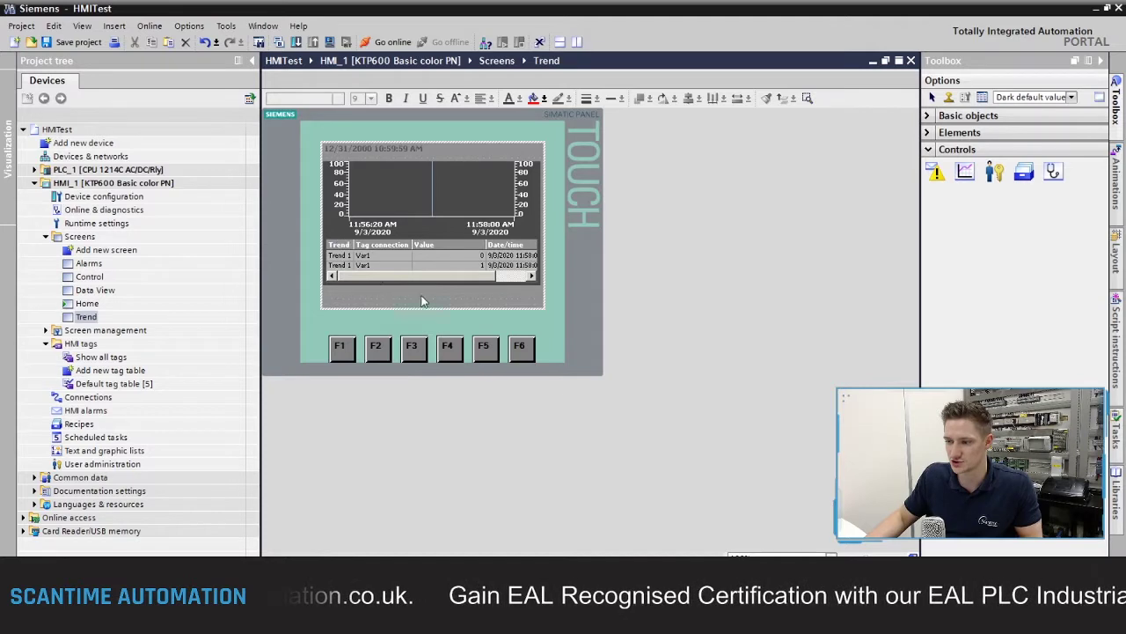
pyautogui.click(87, 304)
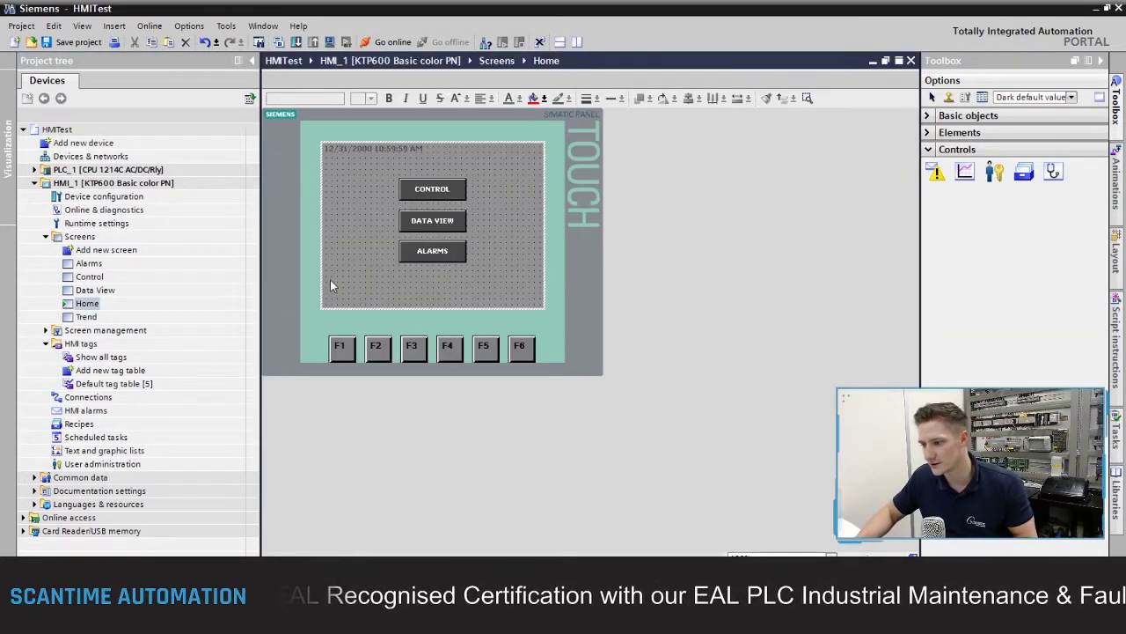
# - Duplicate the ALARMS button and relabel the upper copy TREND
pyautogui.click(446, 253)
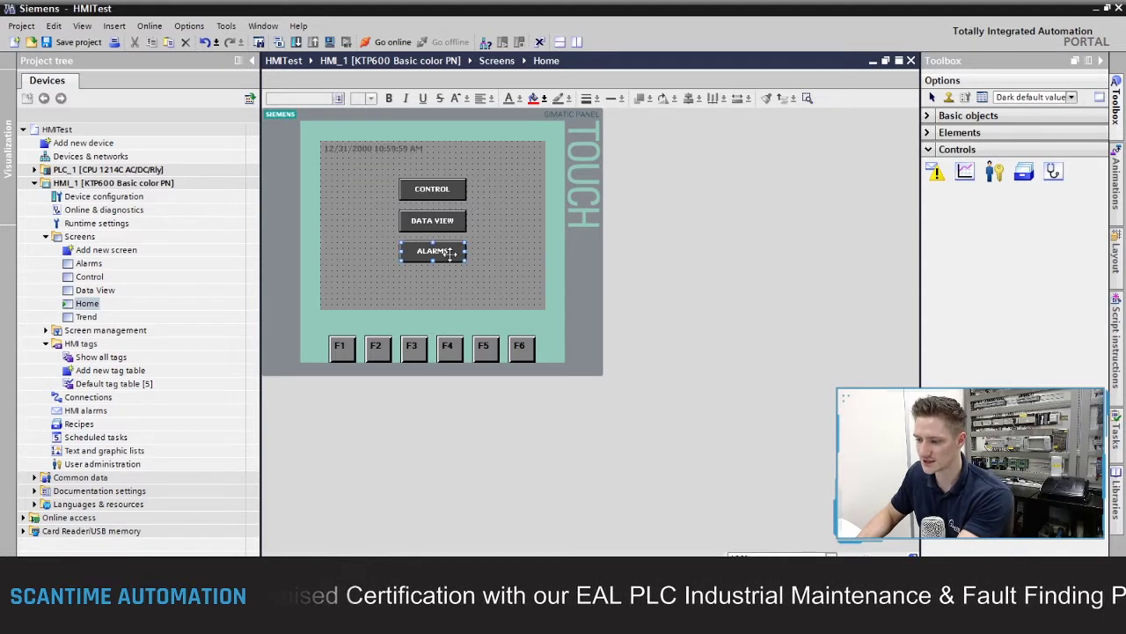
pyautogui.moveTo(449, 253); pyautogui.dragTo(451, 290)
pyautogui.click(444, 254)
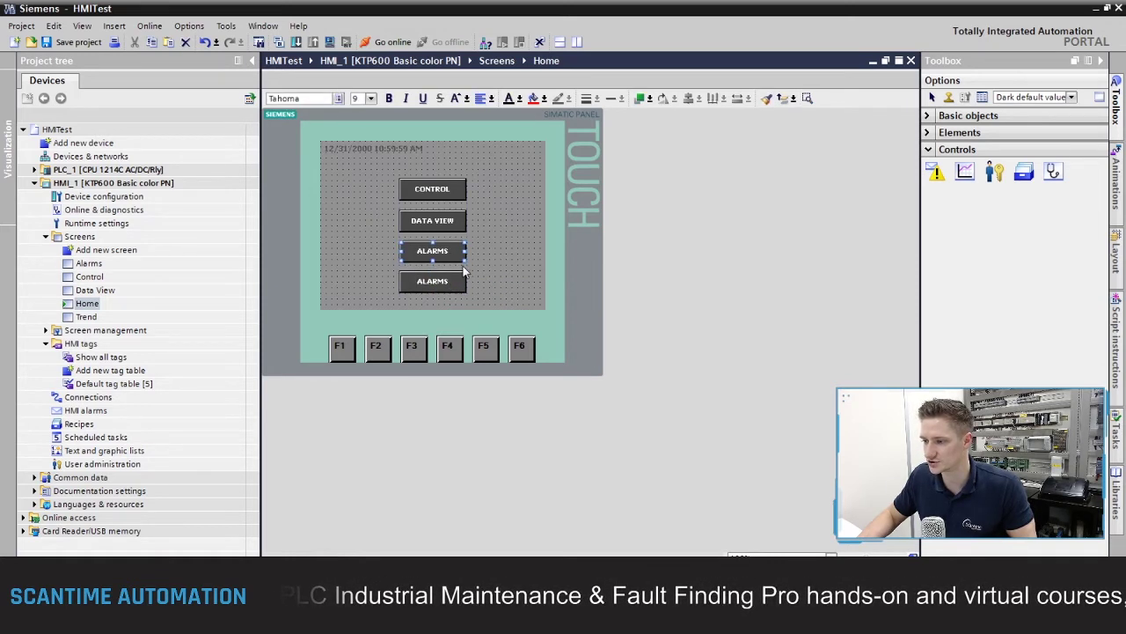
pyautogui.doubleClick(451, 253)
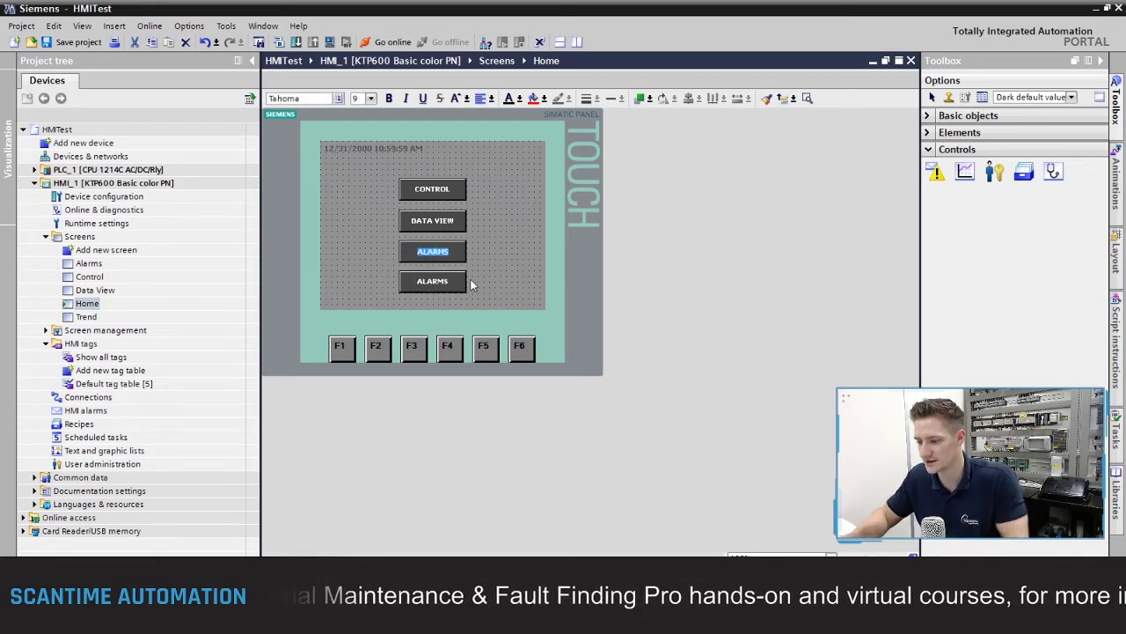
pyautogui.write('TREND')
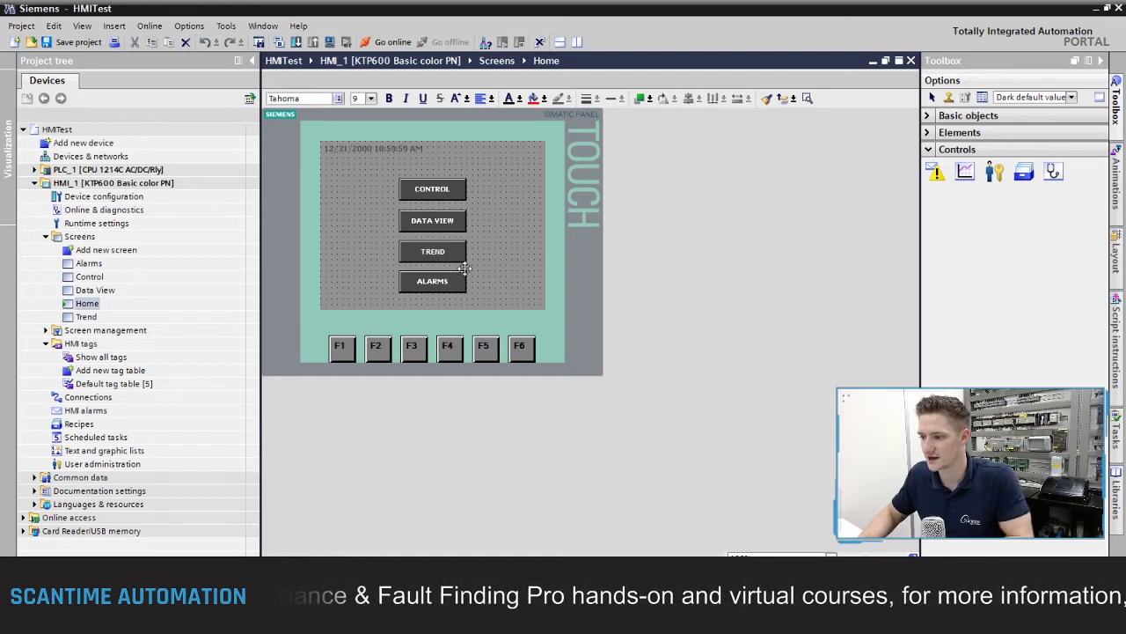
pyautogui.press('Return')
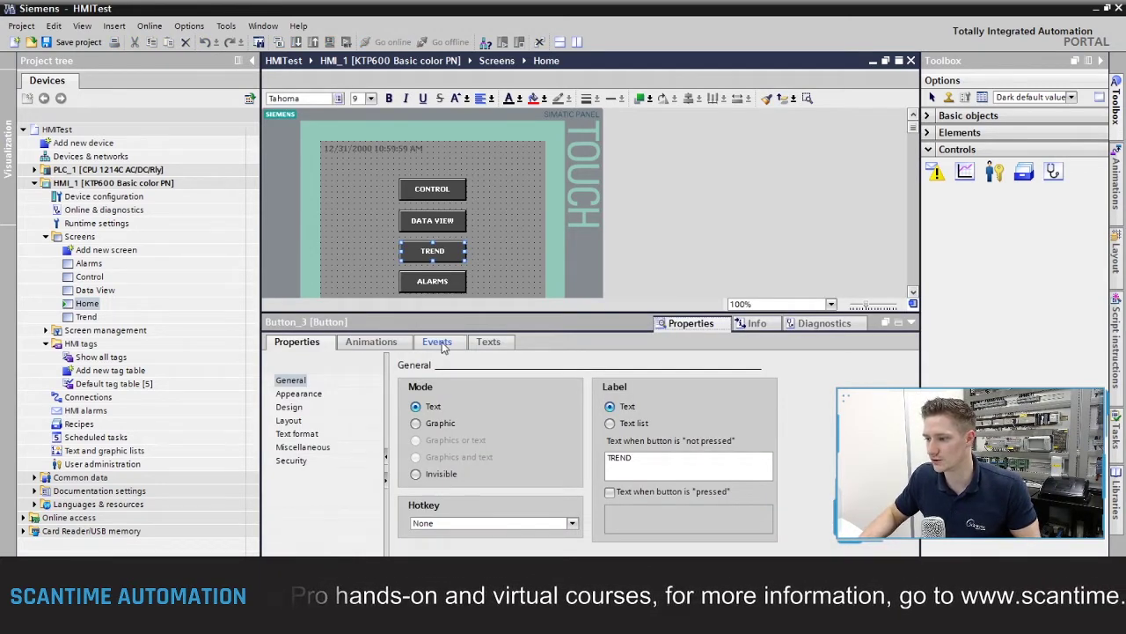
# - Give the TREND button a Press event activating the Trend screen
pyautogui.click(442, 346)
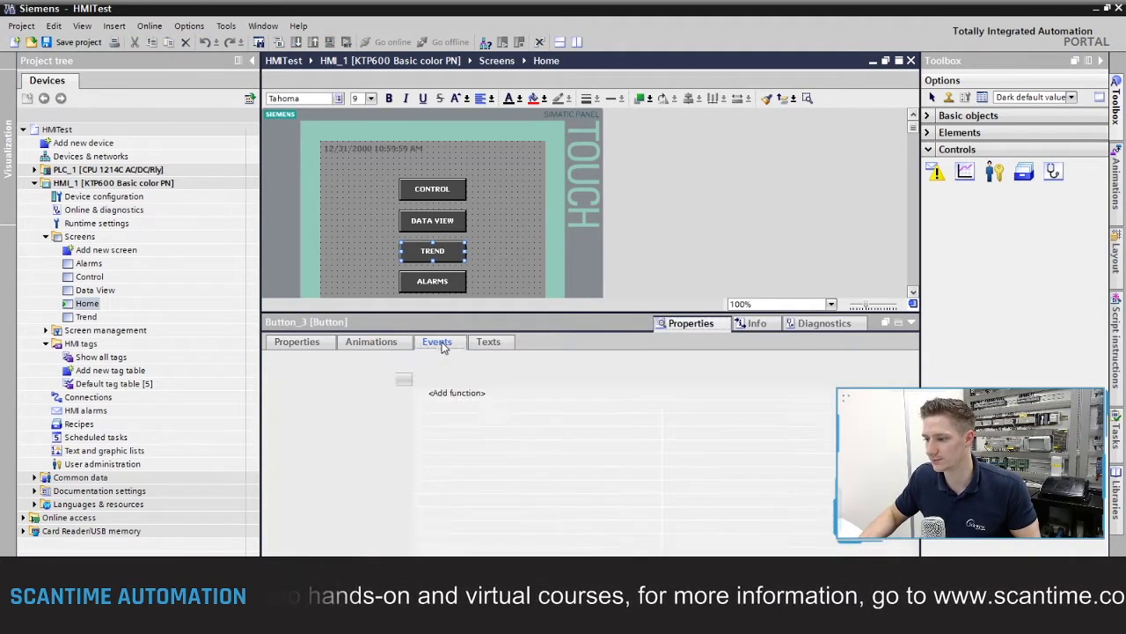
pyautogui.click(825, 407)
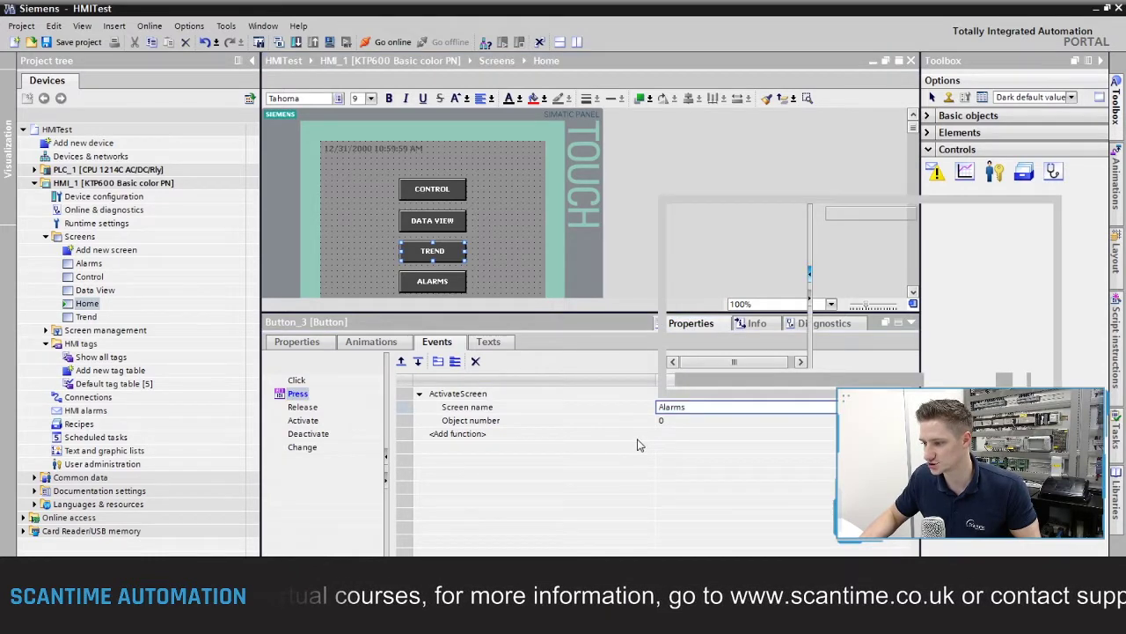
pyautogui.click(852, 311)
pyautogui.click(1019, 380)
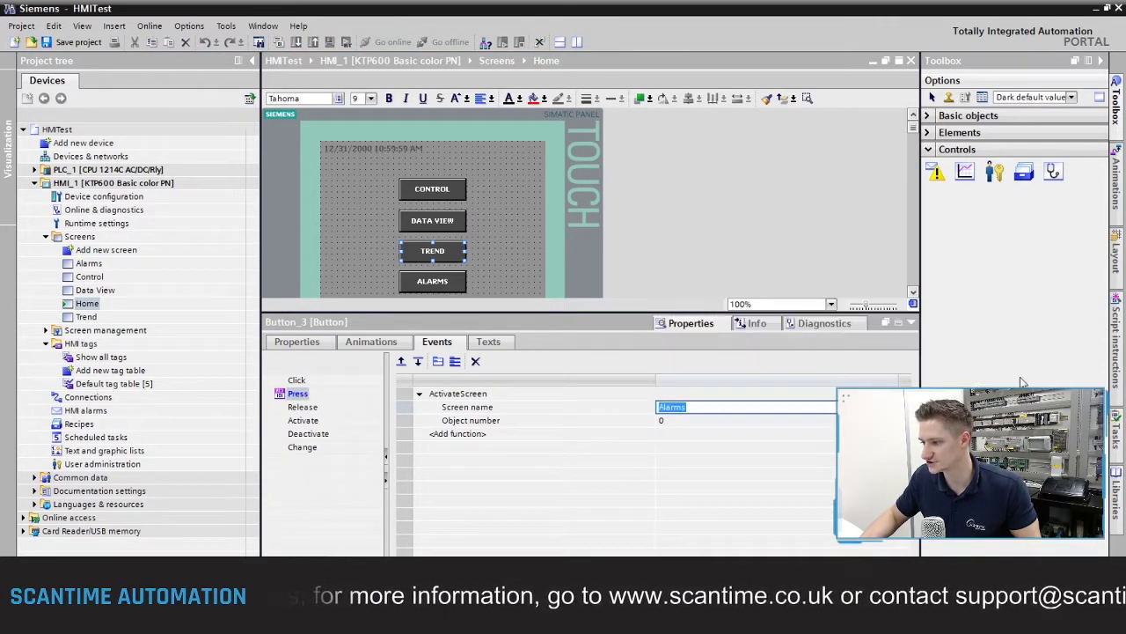
pyautogui.click(538, 203)
pyautogui.click(911, 323)
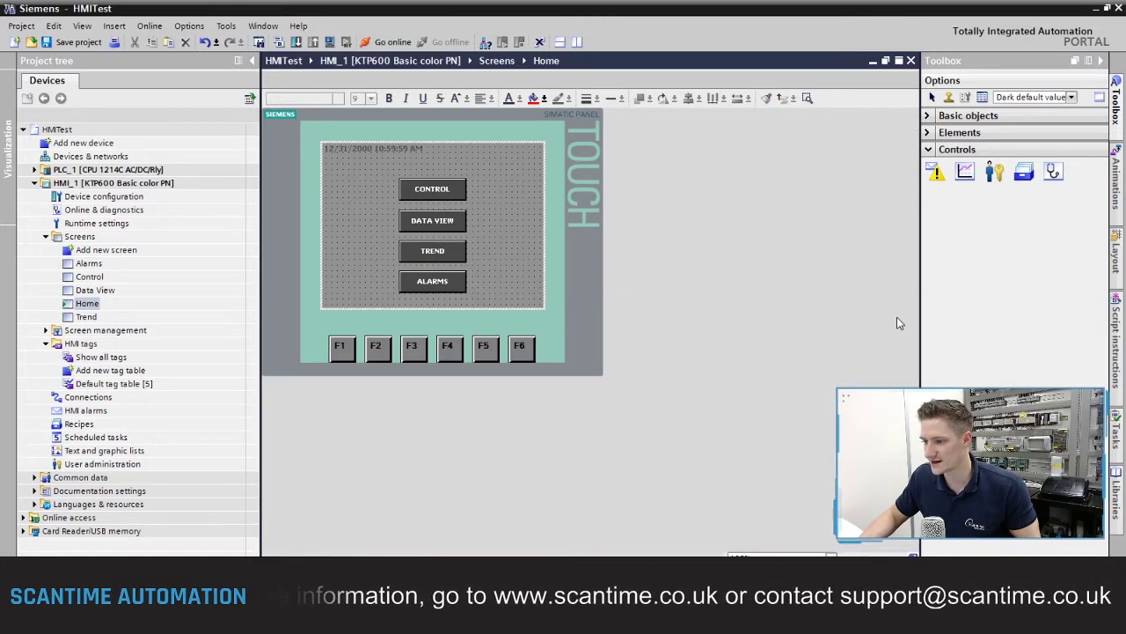
# - Select the HOME button on Data View and go to the Trend screen
pyautogui.click(102, 291)
pyautogui.click(336, 295)
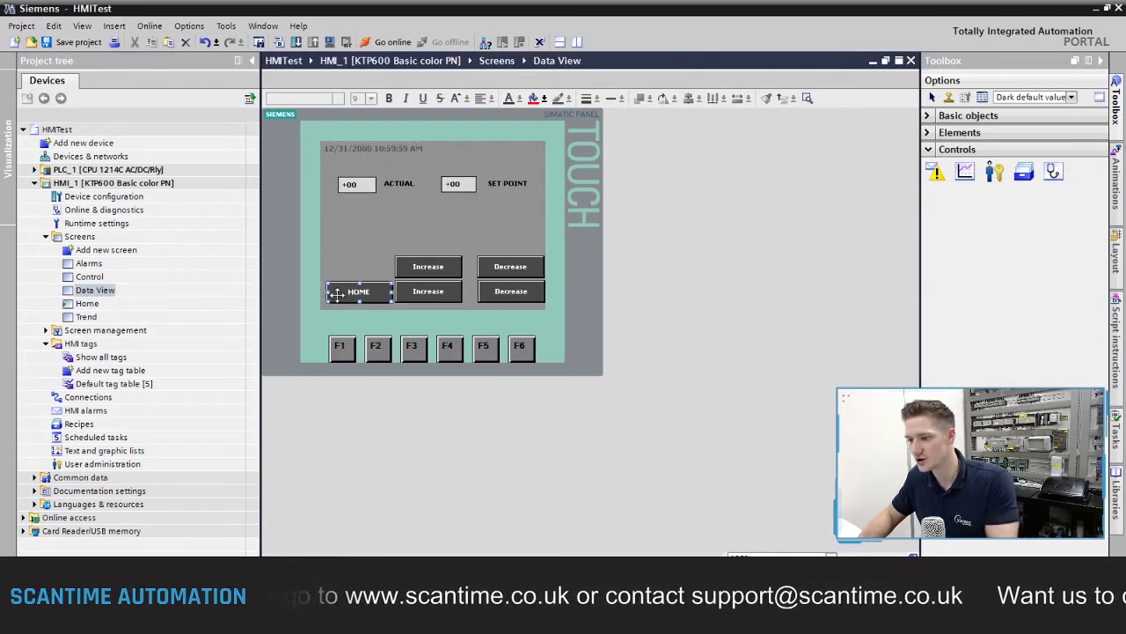
pyautogui.click(87, 317)
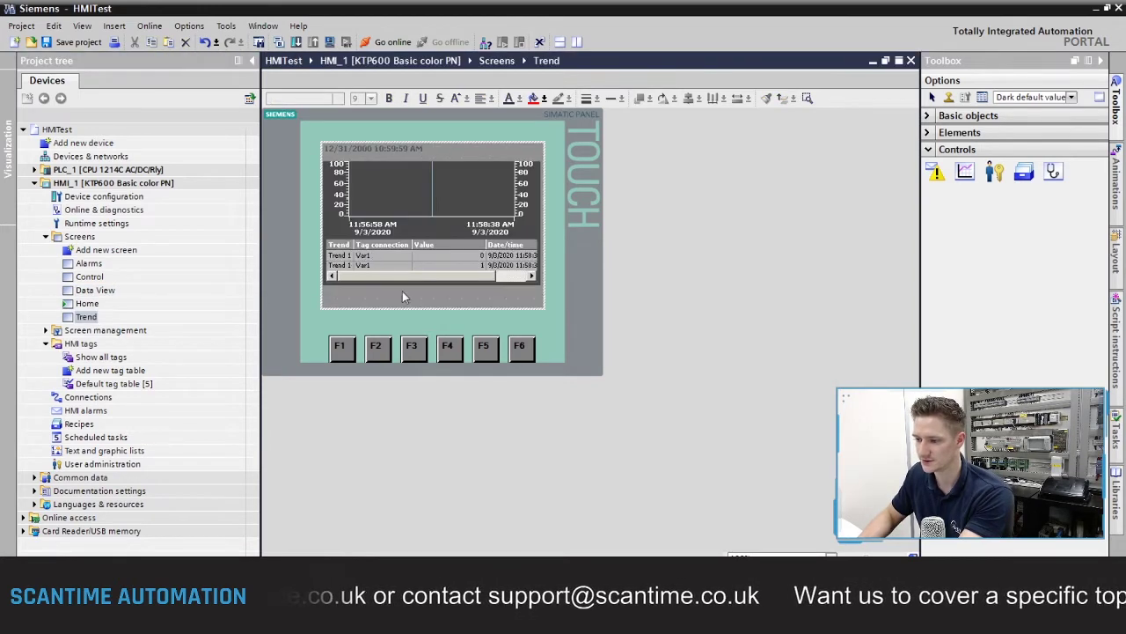
# - Shorten the trend view so it sits above the HOME button
pyautogui.click(429, 285)
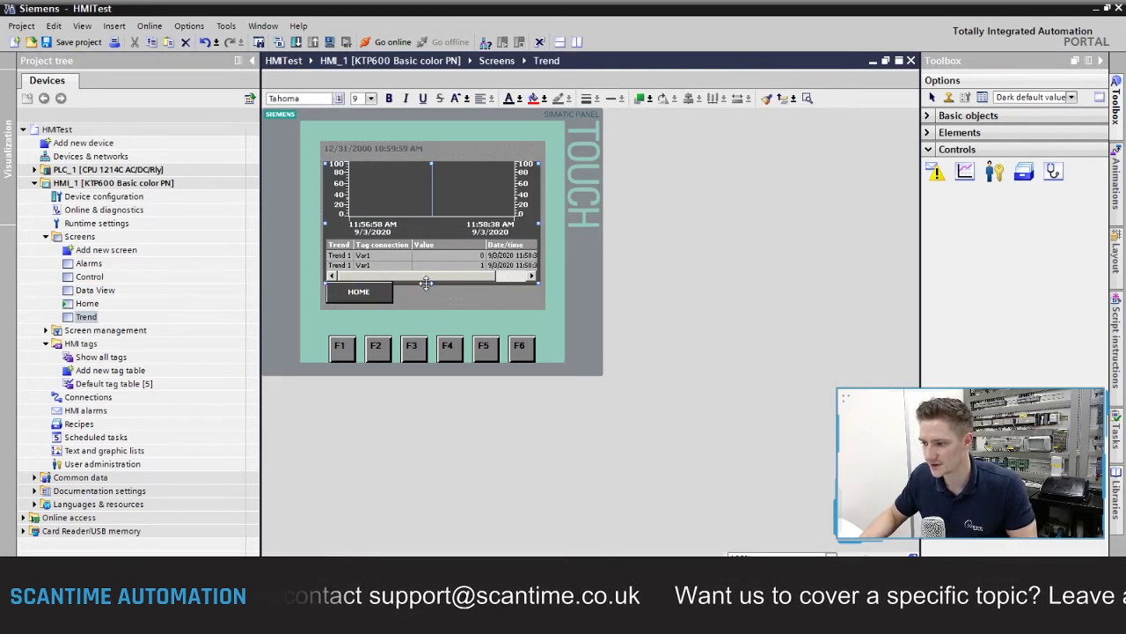
pyautogui.moveTo(430, 282)
pyautogui.mouseDown()
pyautogui.moveTo(439, 275)
pyautogui.moveTo(441, 288)
pyautogui.mouseUp()
pyautogui.click(458, 306)
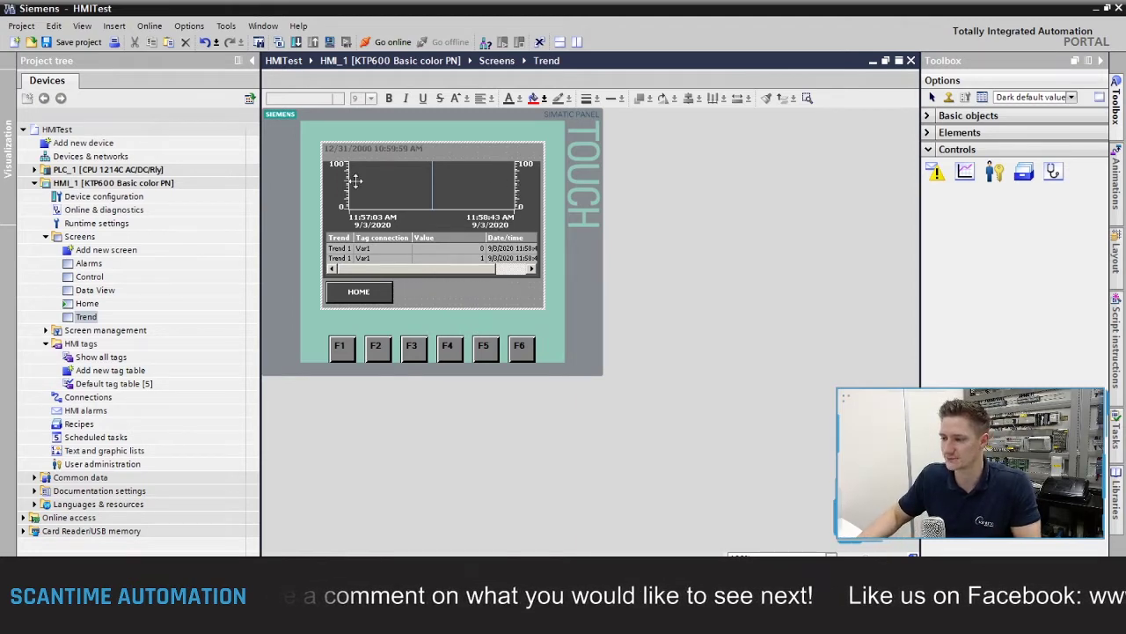
# - Give the trend view a 145, 145, 145 background and 36, 36, 36 axis colour
pyautogui.click(467, 218)
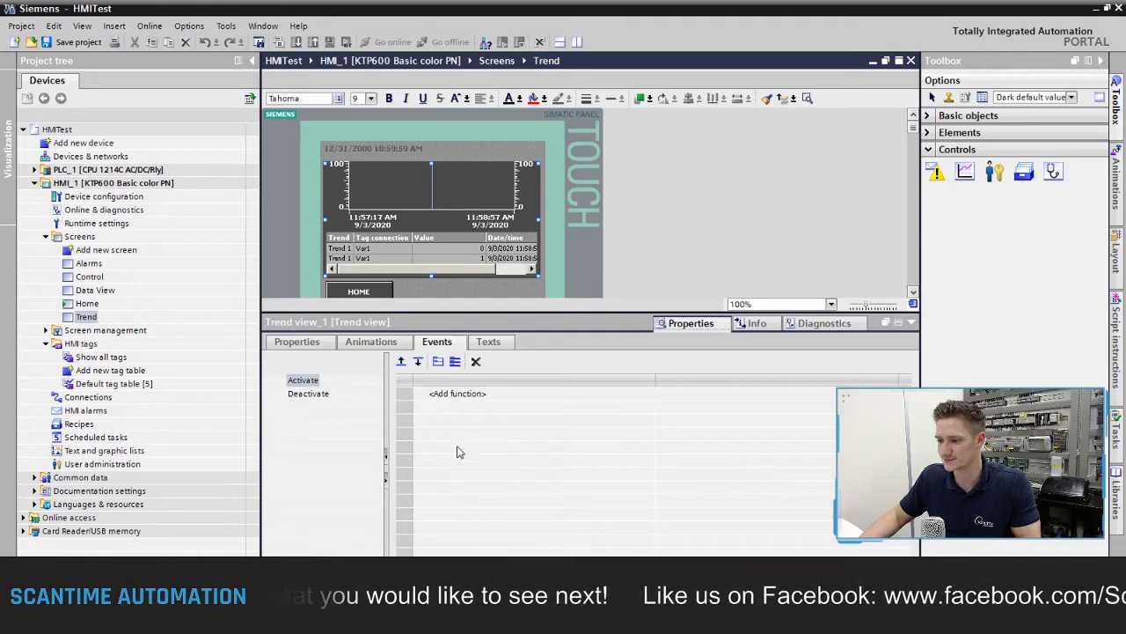
pyautogui.click(308, 345)
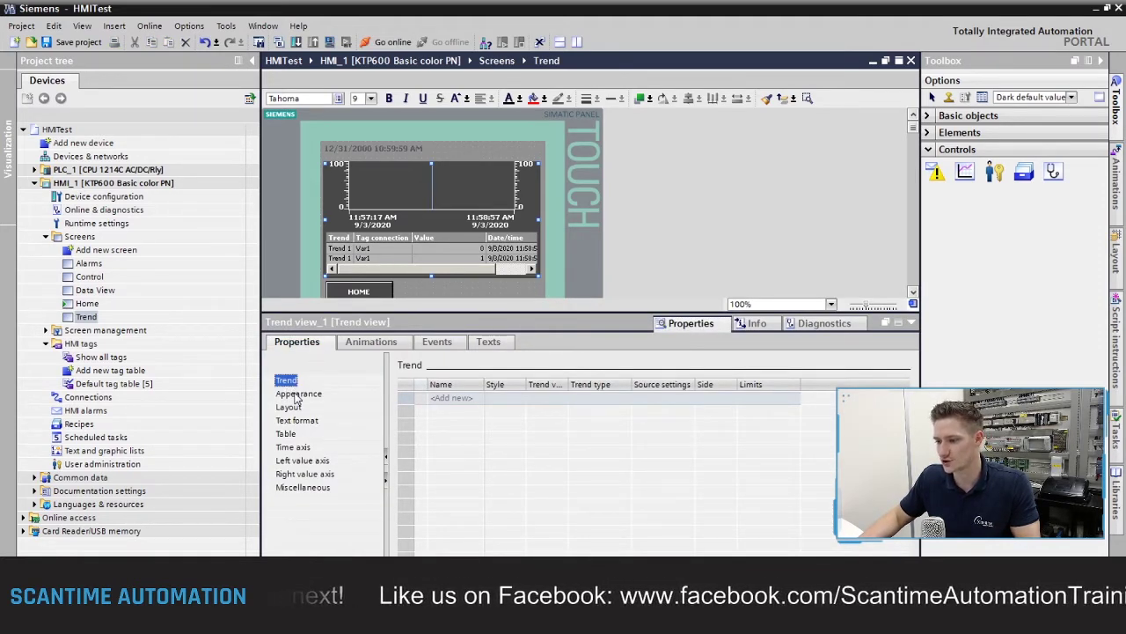
pyautogui.click(298, 394)
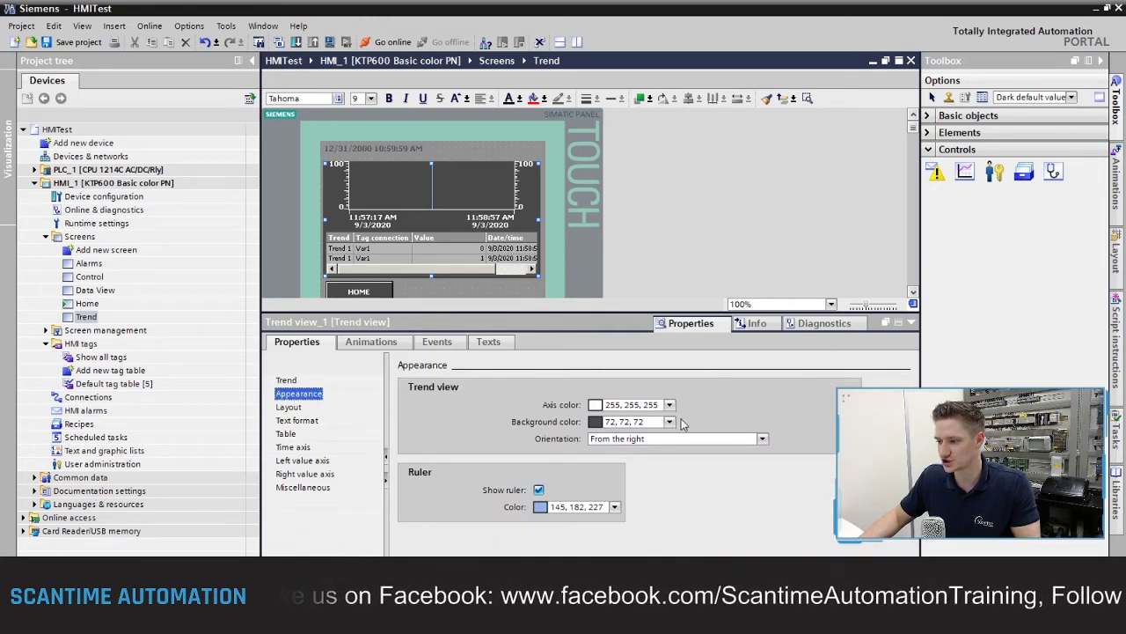
pyautogui.click(669, 422)
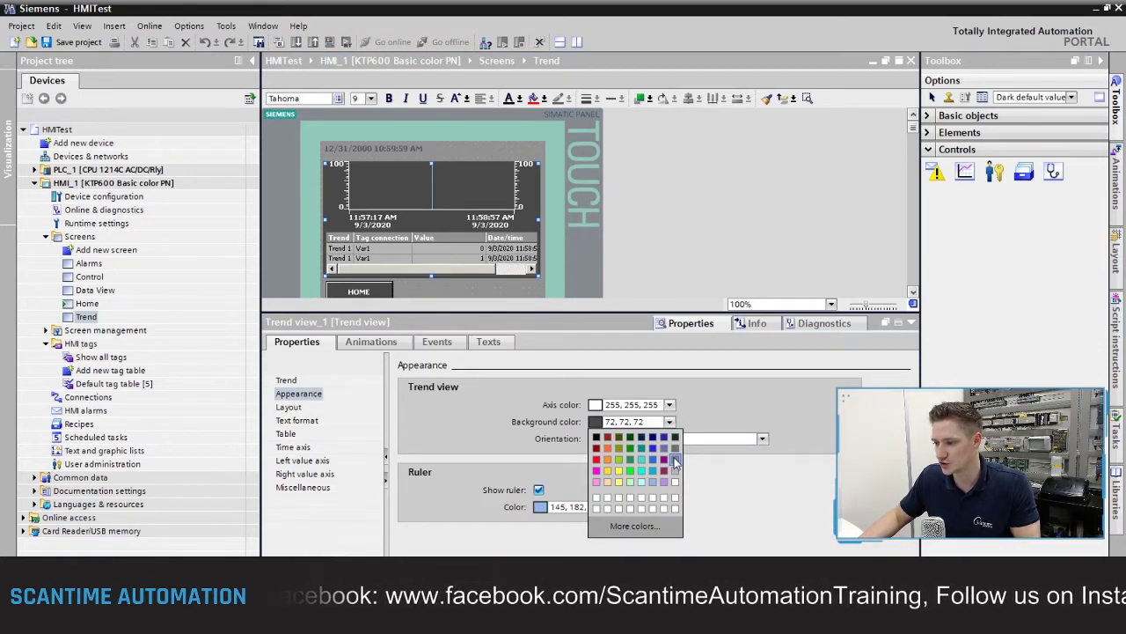
pyautogui.click(674, 460)
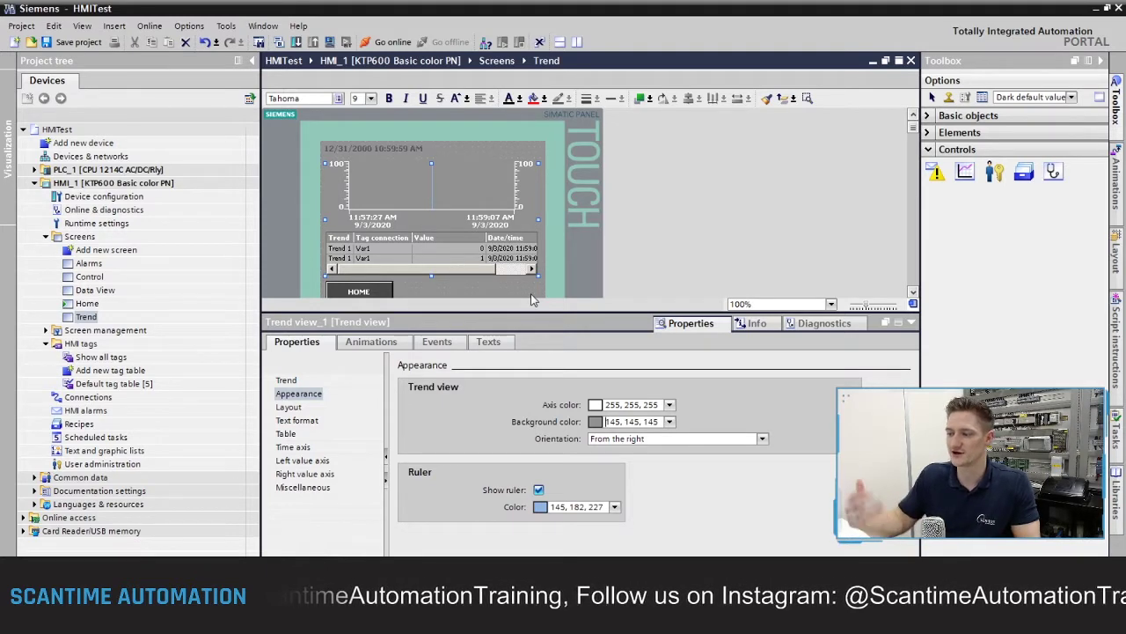
pyautogui.click(669, 405)
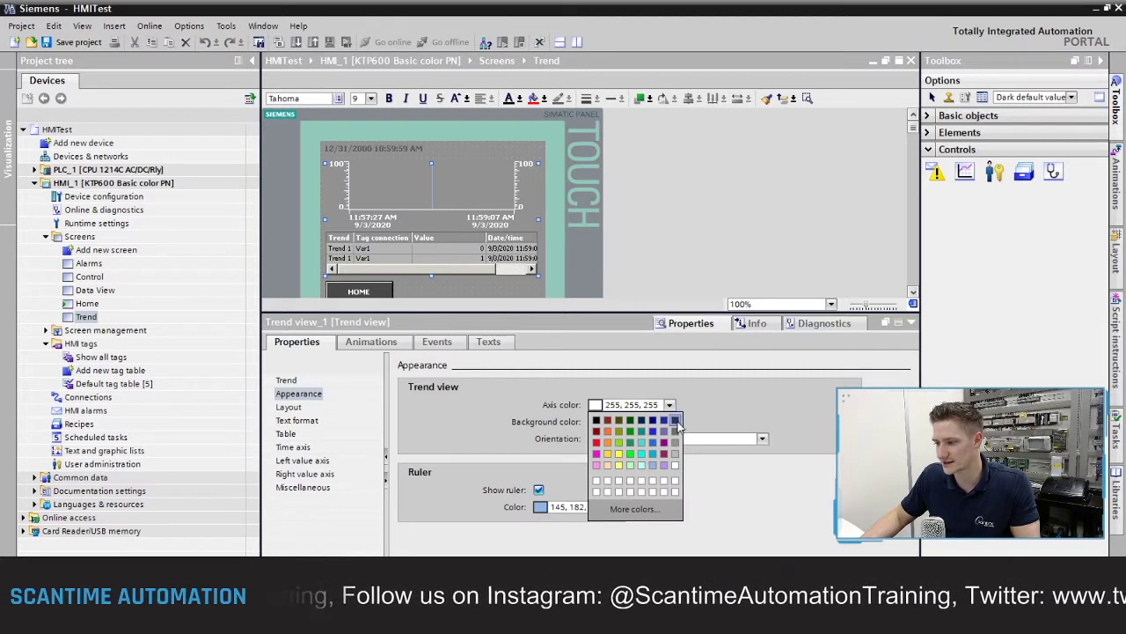
pyautogui.click(675, 421)
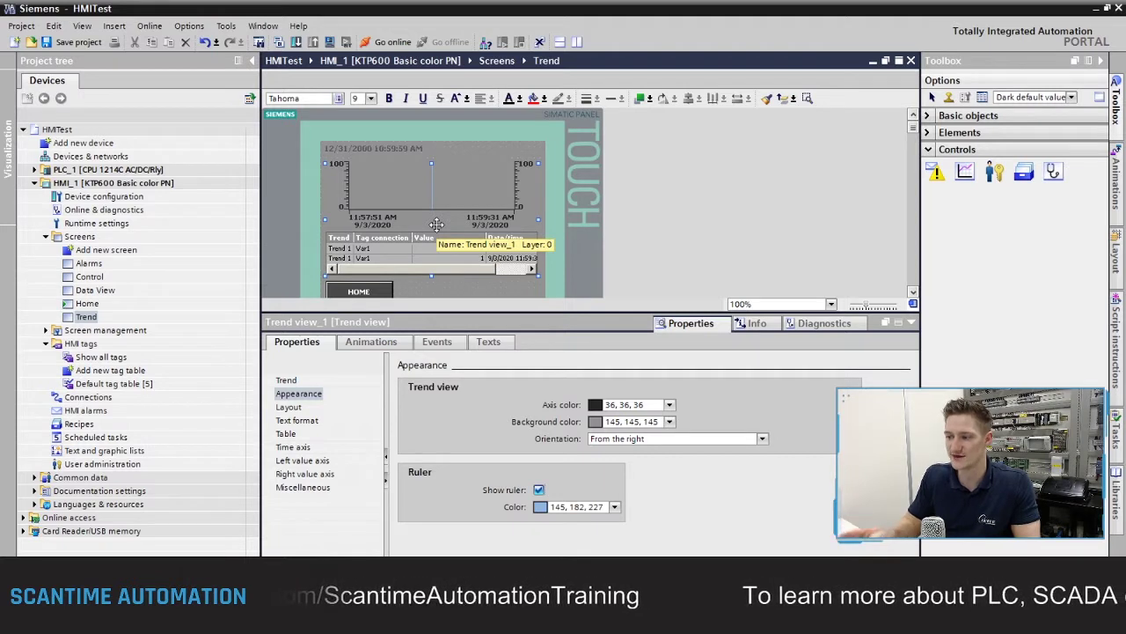
pyautogui.click(299, 393)
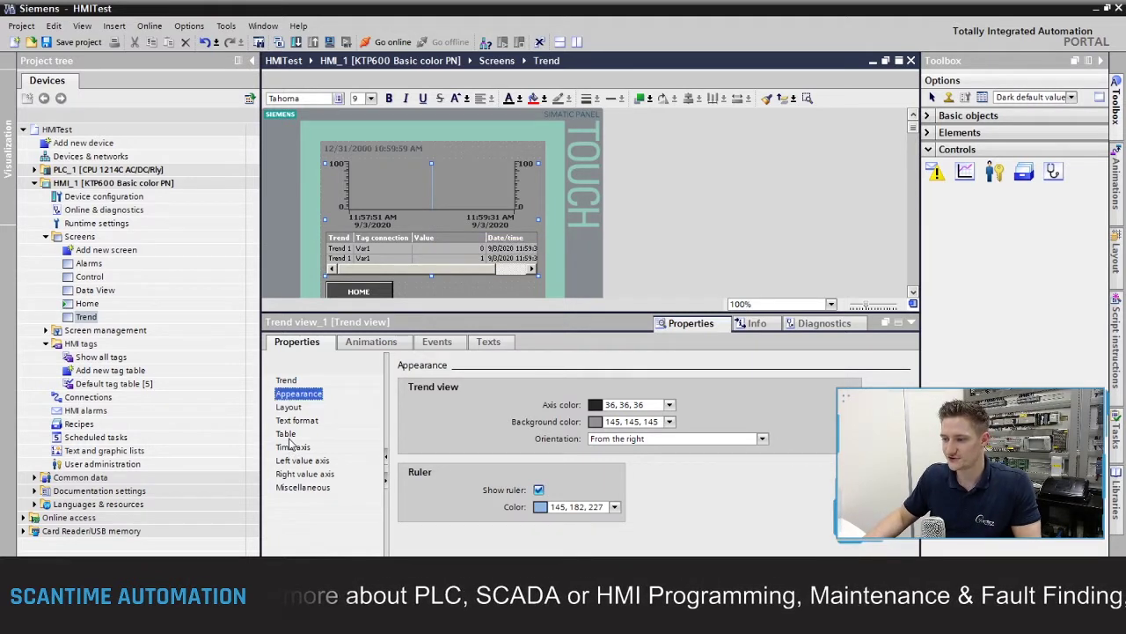
# - Turn off Display table so the trend view shows no value table
pyautogui.click(286, 434)
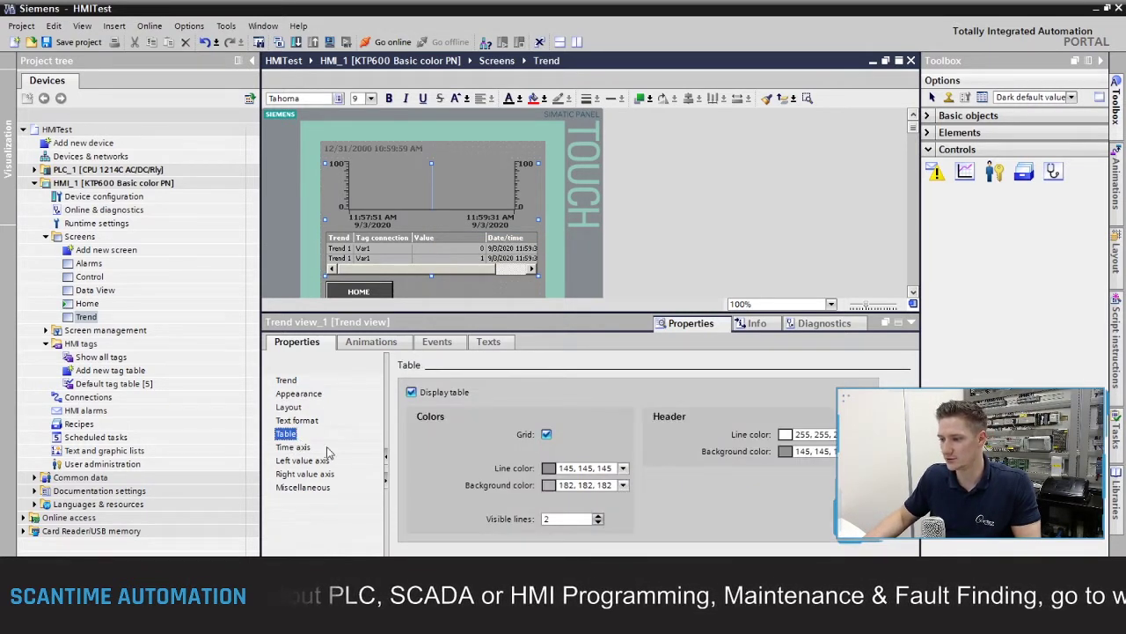
pyautogui.click(413, 394)
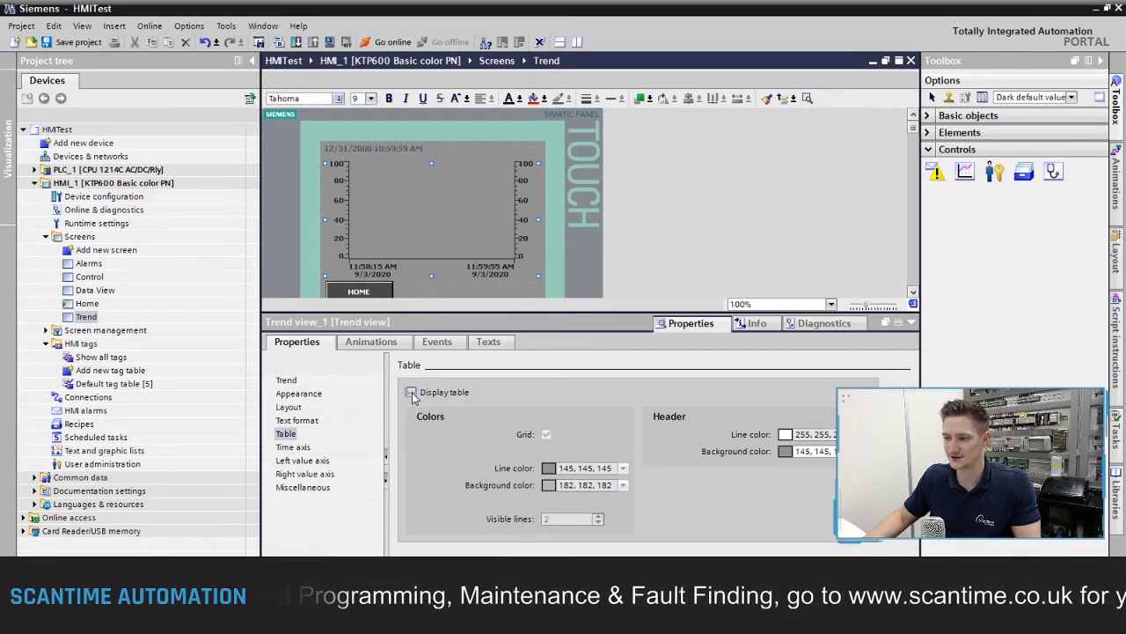
pyautogui.click(412, 393)
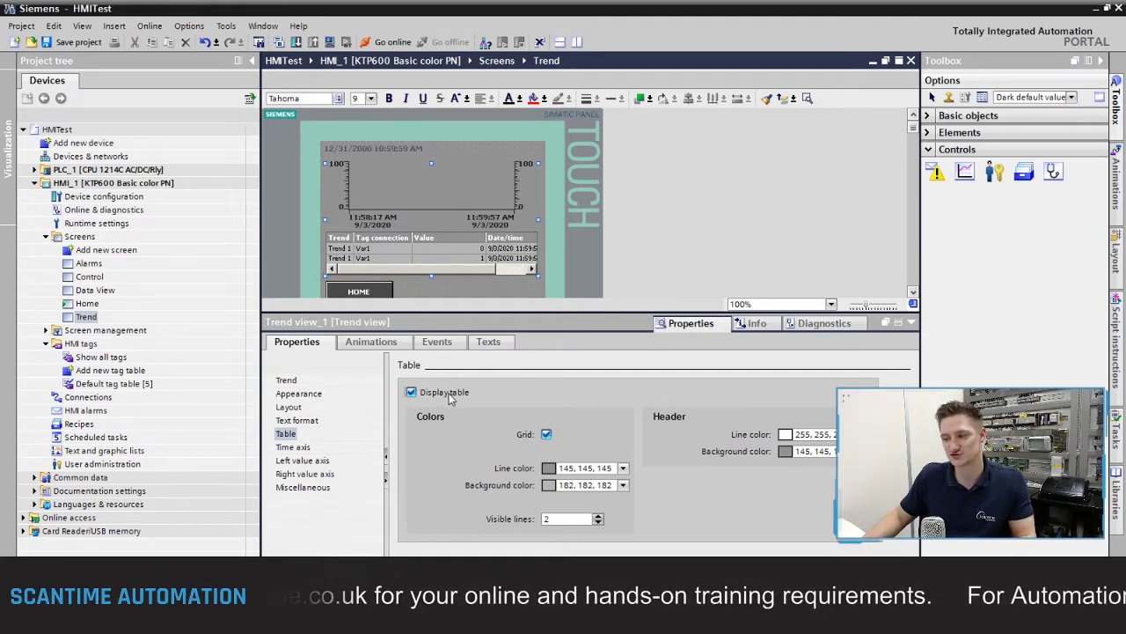
pyautogui.click(413, 394)
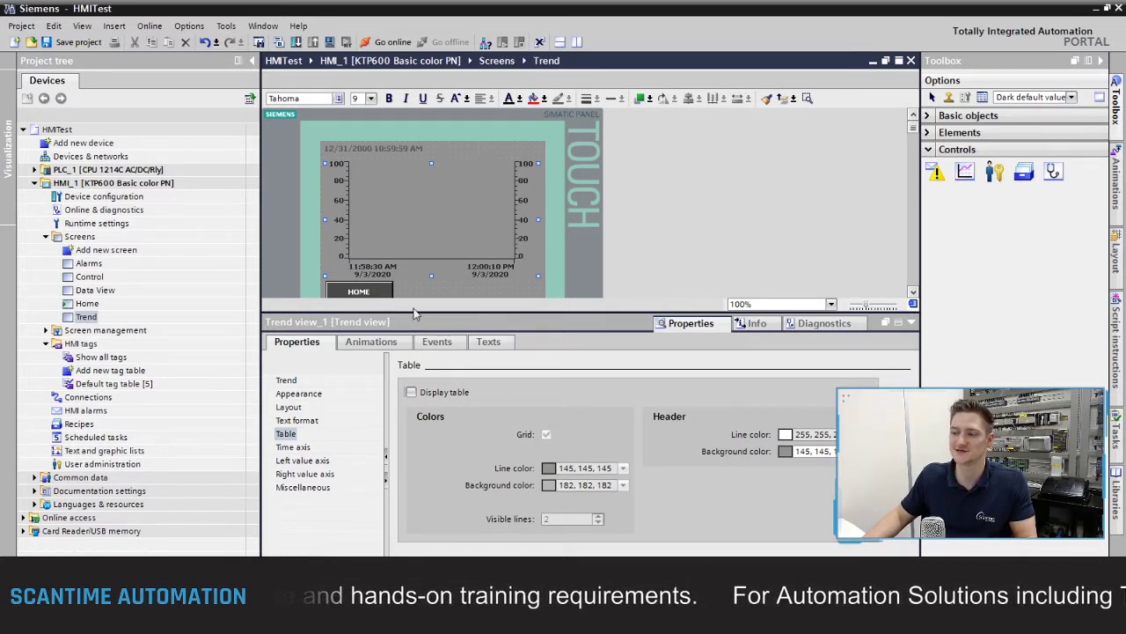
pyautogui.click(294, 447)
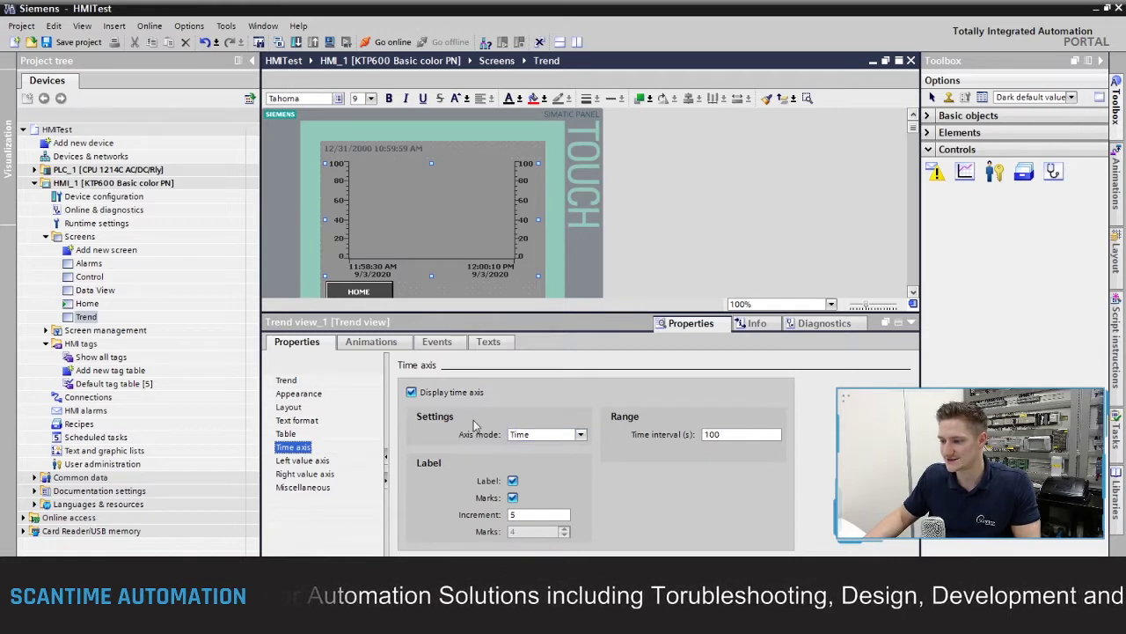
# - Try the time axis Points and Tag/constant modes, leaving it on Time mode
pyautogui.click(568, 433)
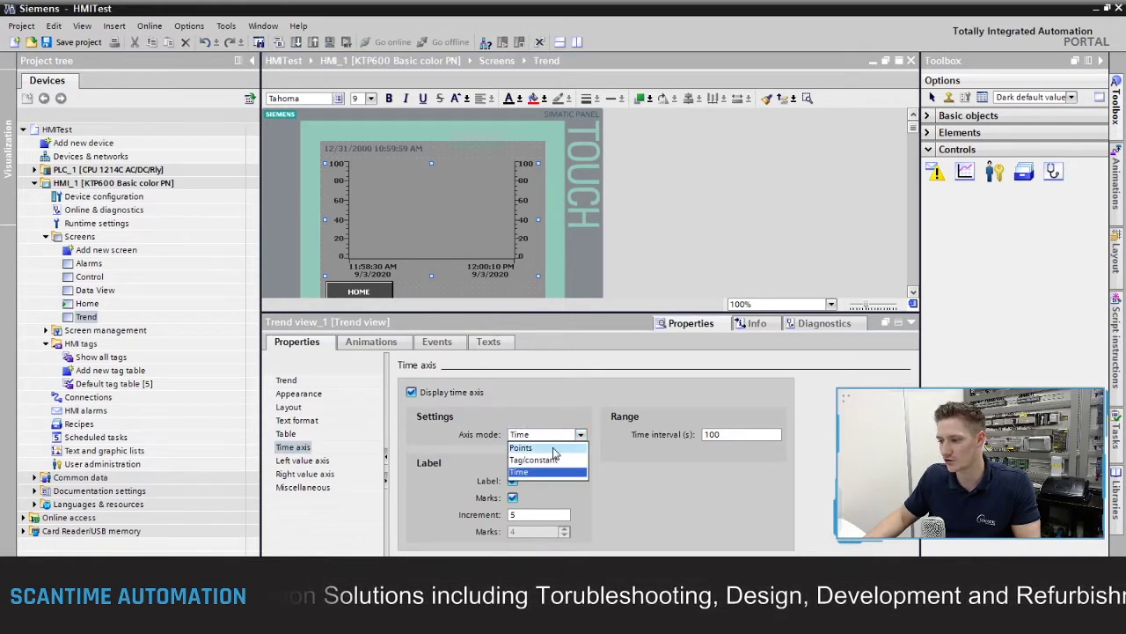
pyautogui.click(558, 456)
pyautogui.click(579, 435)
pyautogui.click(563, 464)
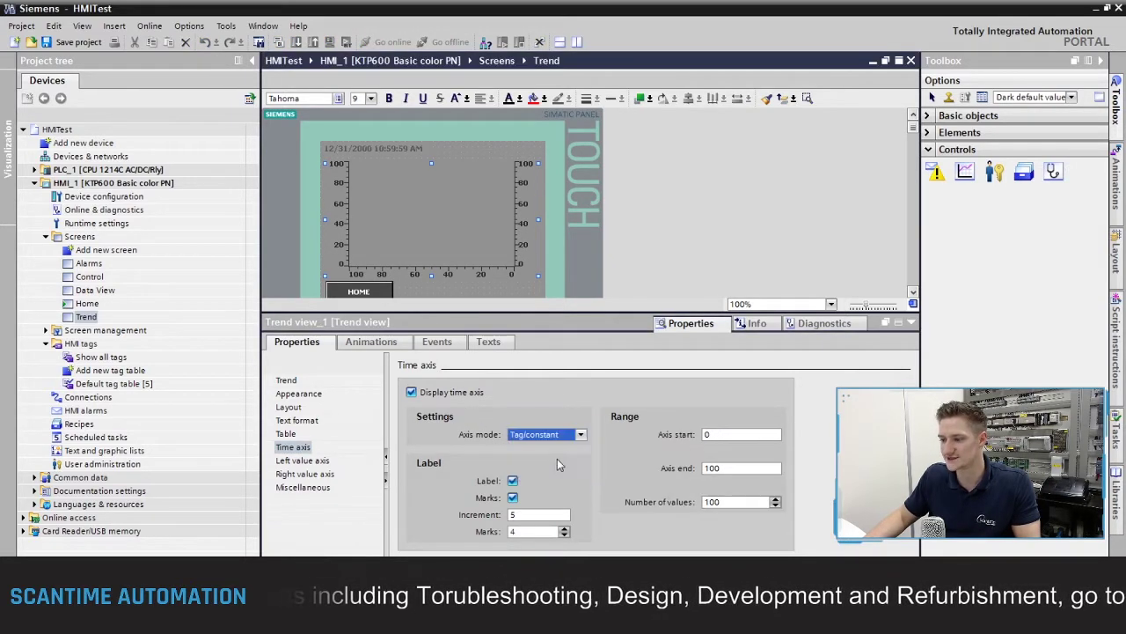
pyautogui.click(579, 435)
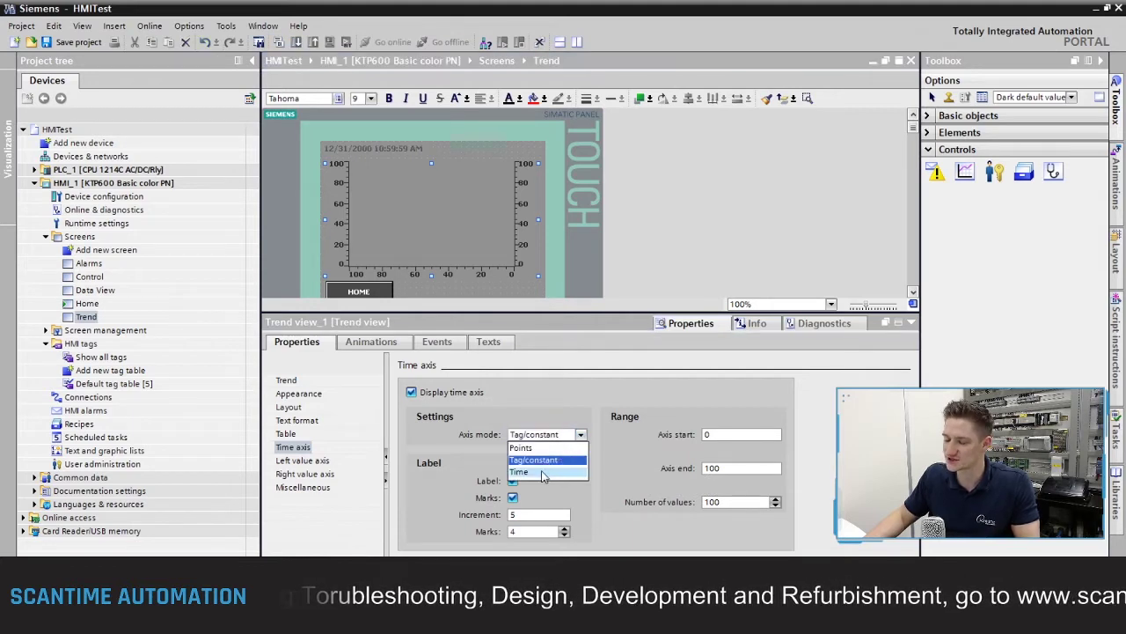
pyautogui.click(544, 473)
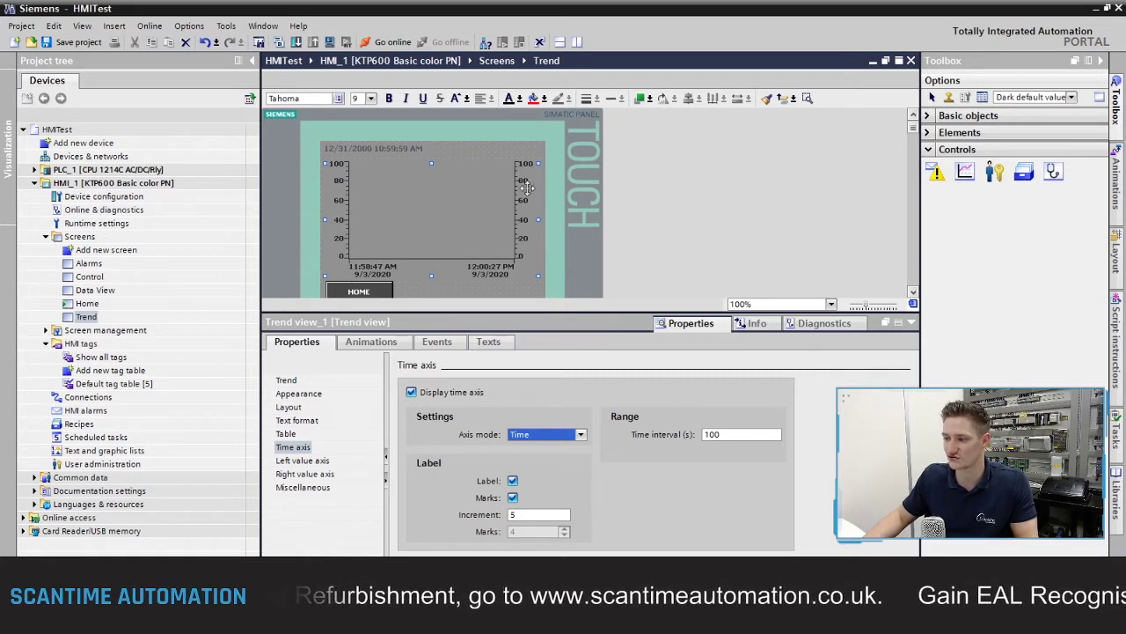
# - Change the time axis interval from 100 to 1 second
pyautogui.click(728, 433)
pyautogui.doubleClick(727, 433)
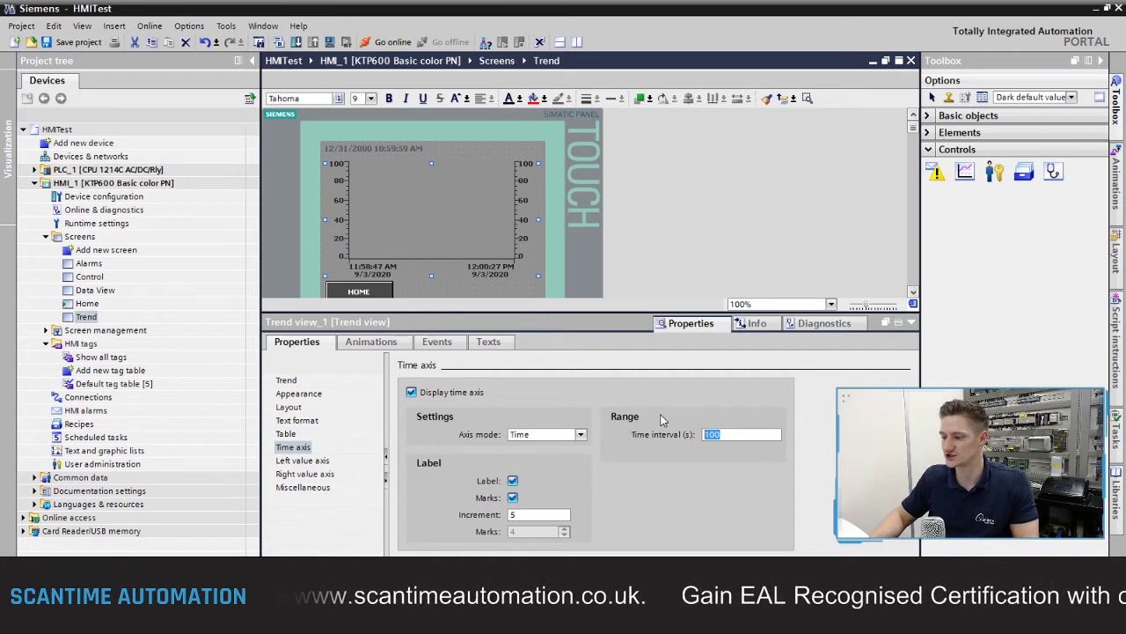
pyautogui.write('1')
pyautogui.click(663, 420)
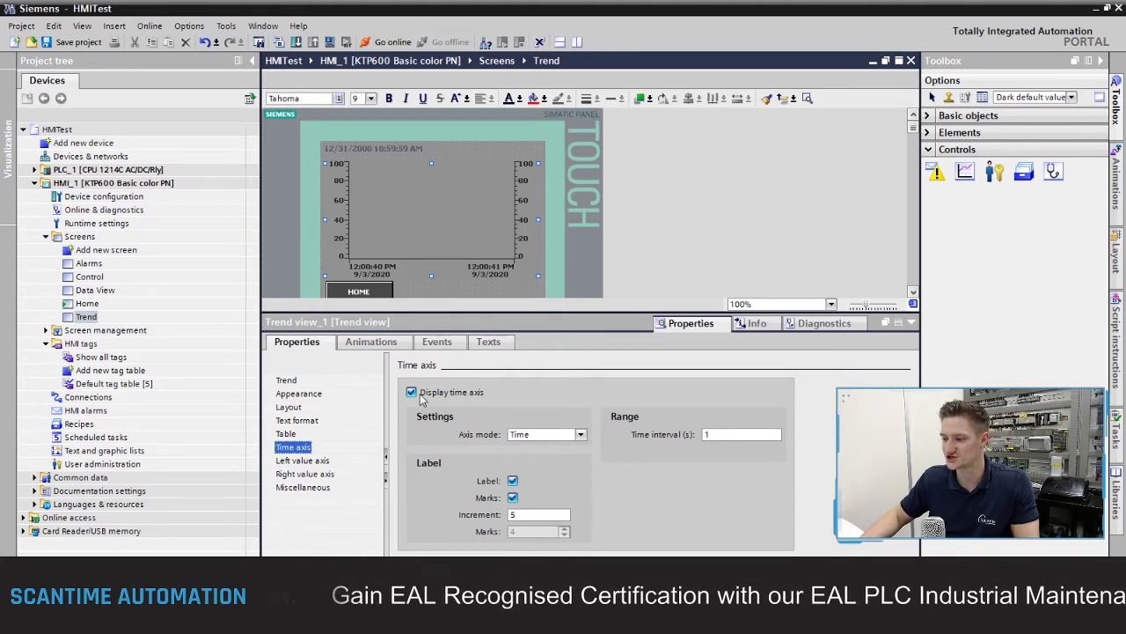
pyautogui.click(308, 461)
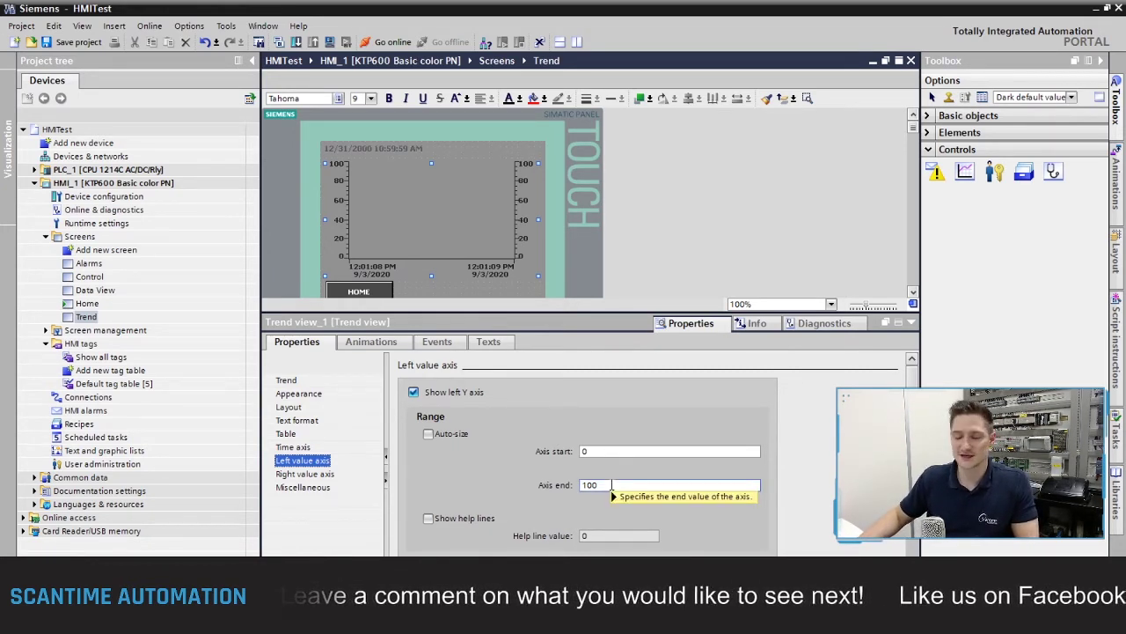
# - Set the left value axis end to 20 and its label increment to 5
pyautogui.moveTo(611, 484); pyautogui.dragTo(539, 488)
pyautogui.write('2')
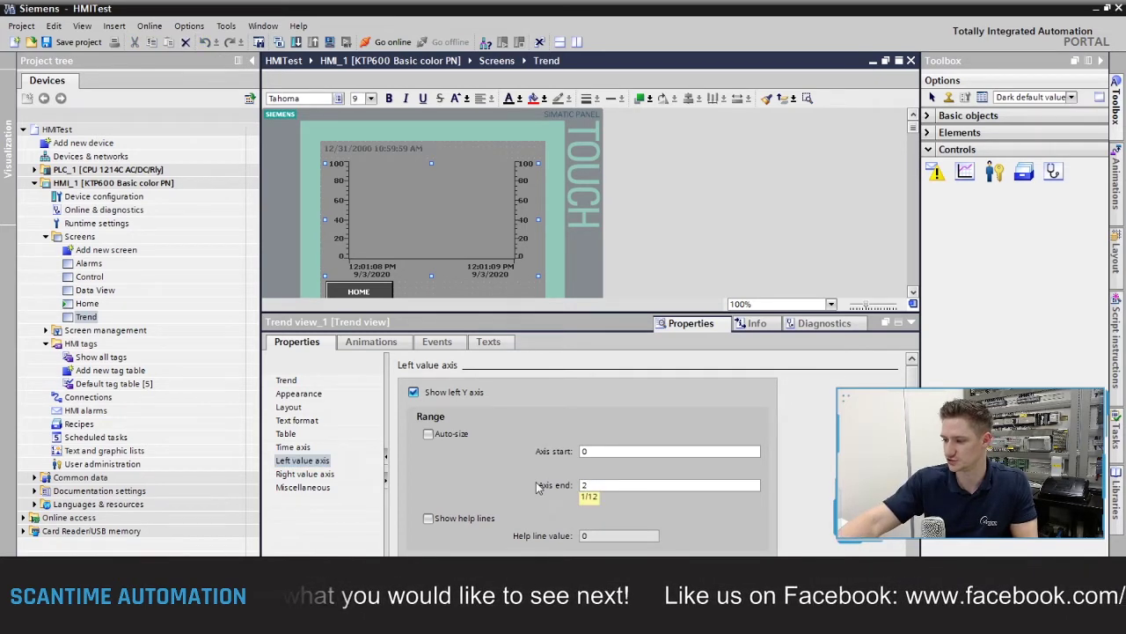
pyautogui.press('Return')
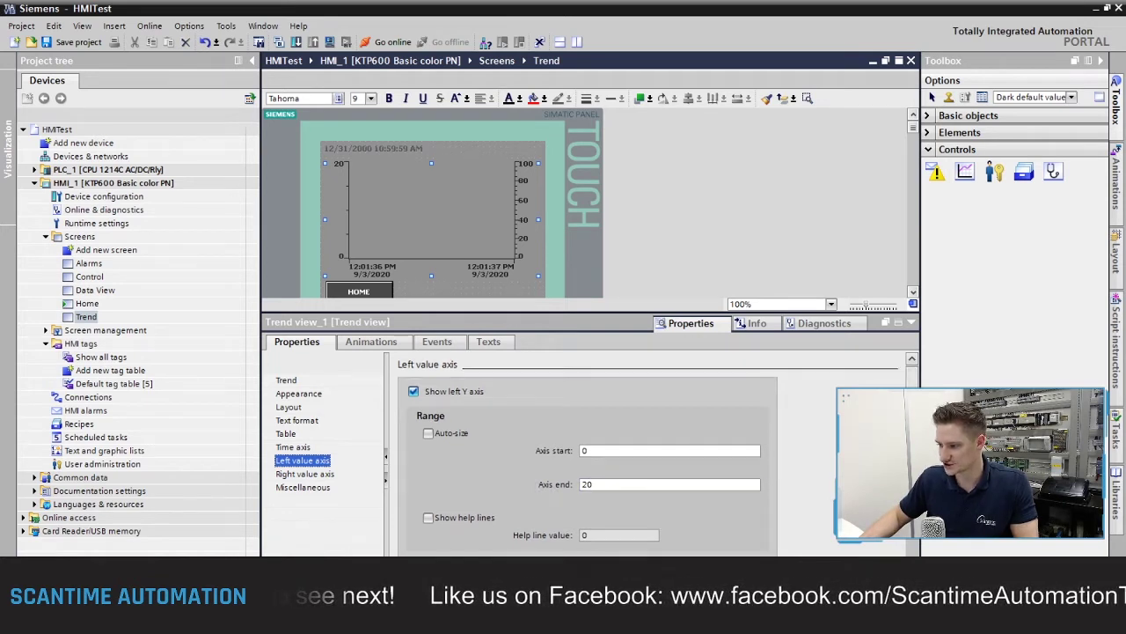
pyautogui.scroll(-3, 567, 497)
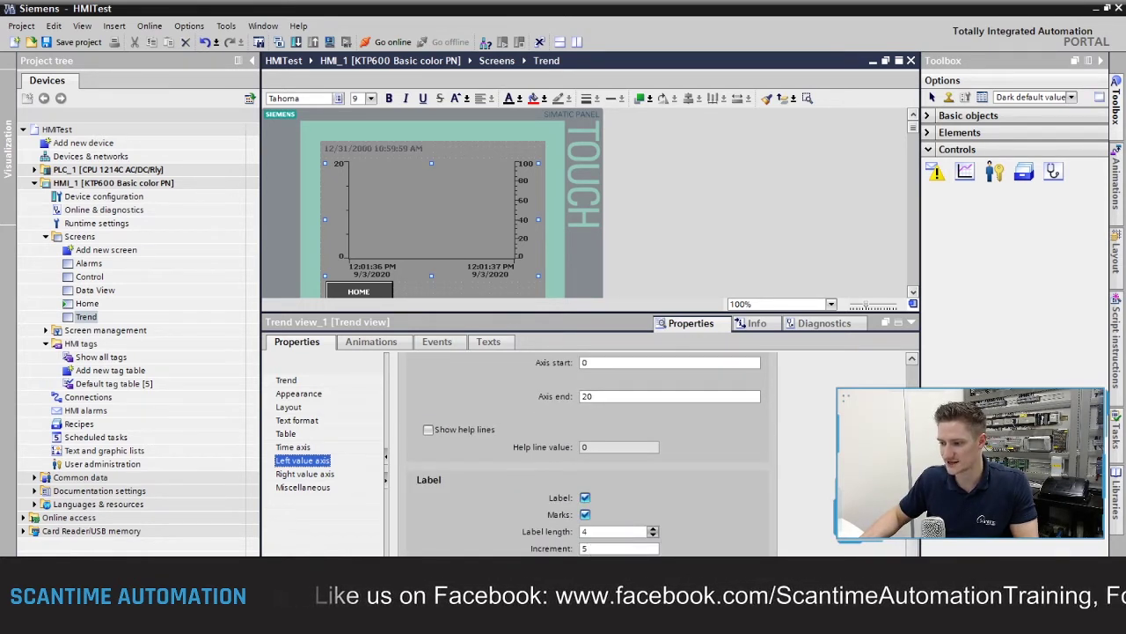
pyautogui.click(651, 539)
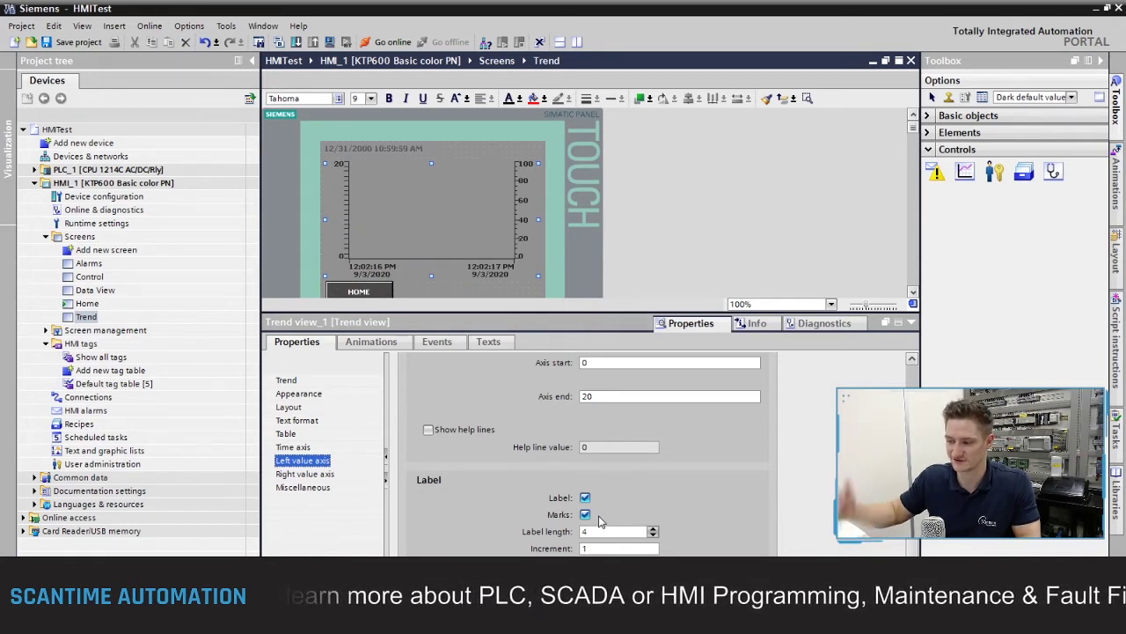
pyautogui.doubleClick(620, 548)
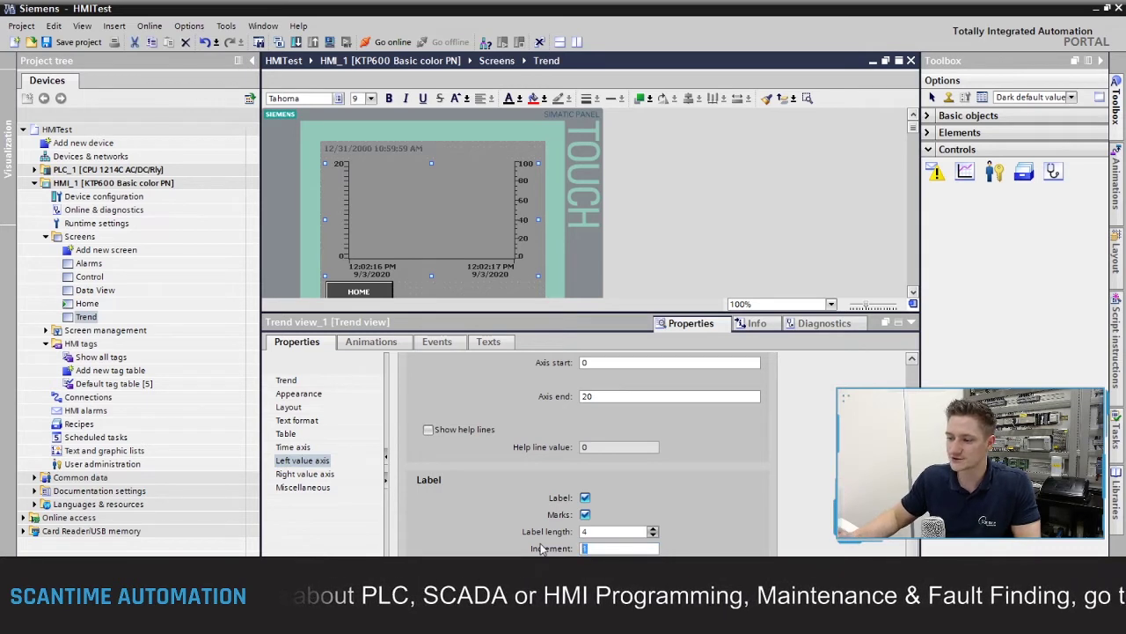
pyautogui.write('5')
pyautogui.press('Return')
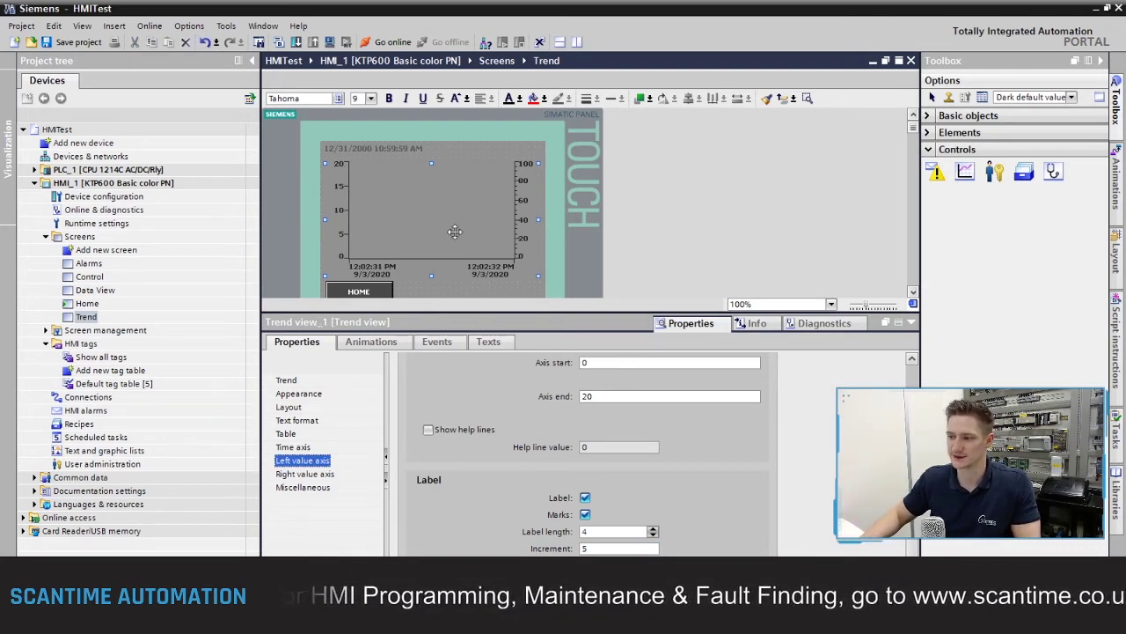
# - Set the right value axis end to 20 so its labels read 0, 5, 10, 15, 20
pyautogui.click(316, 475)
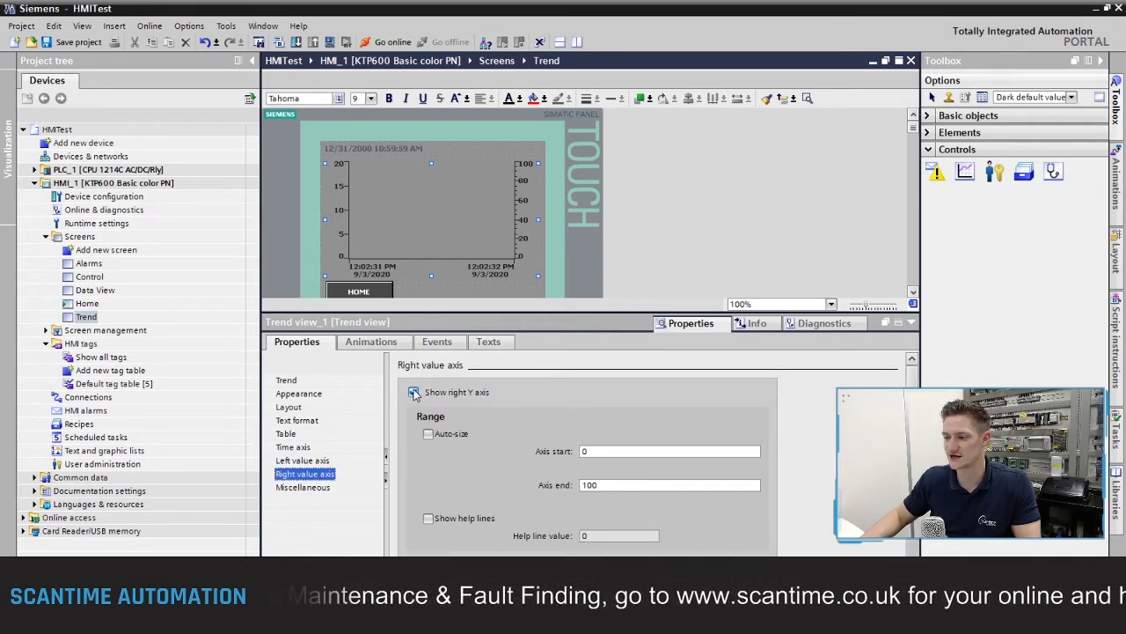
pyautogui.doubleClick(602, 484)
pyautogui.write('20')
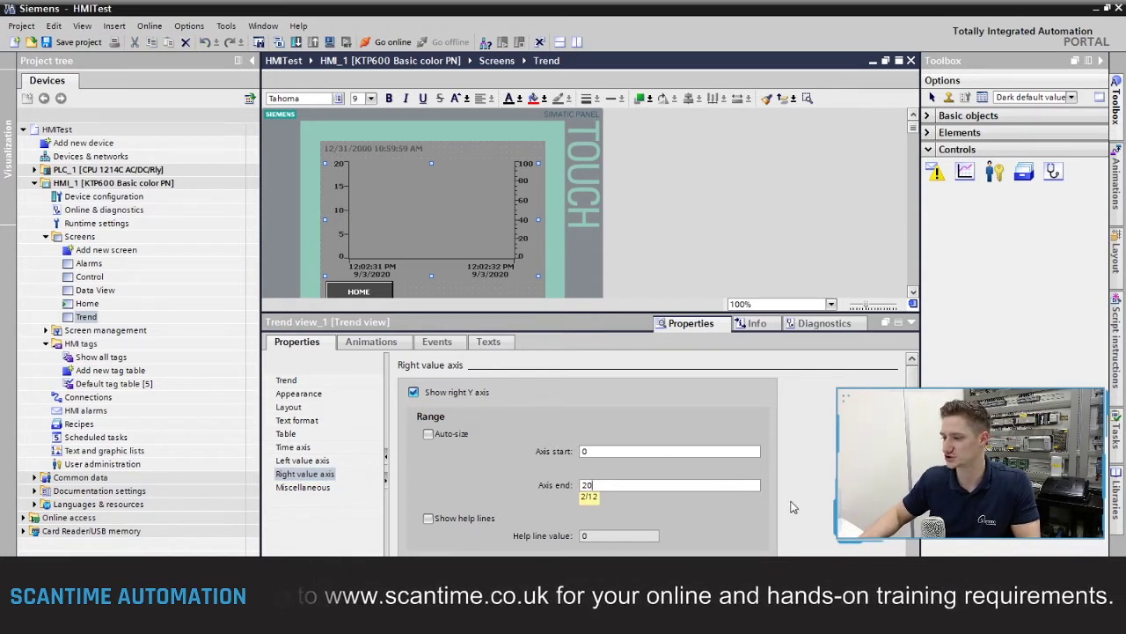
pyautogui.scroll(-2, 777, 492)
pyautogui.click(305, 474)
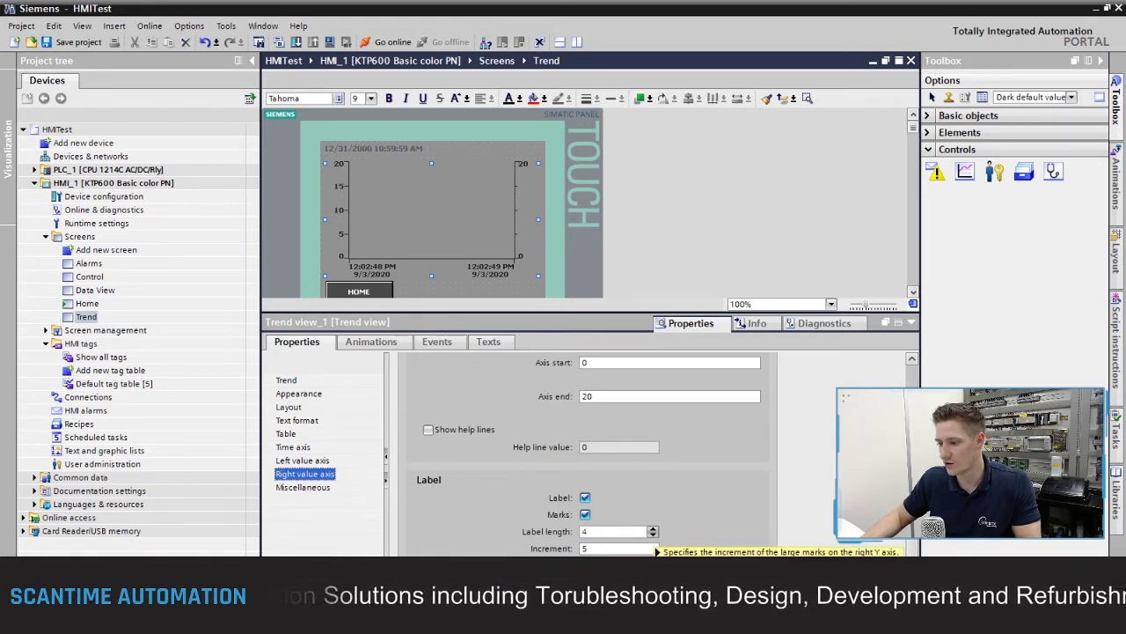
pyautogui.click(620, 548)
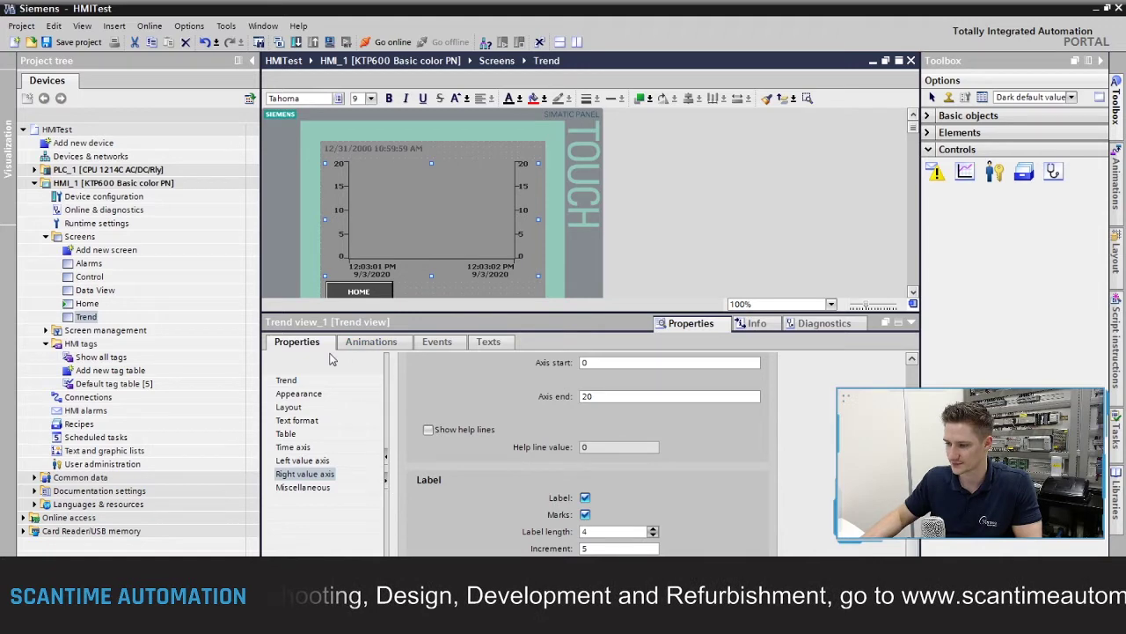
# - Add two trends named TempSetPoint and TempActual to the trend view
pyautogui.click(288, 382)
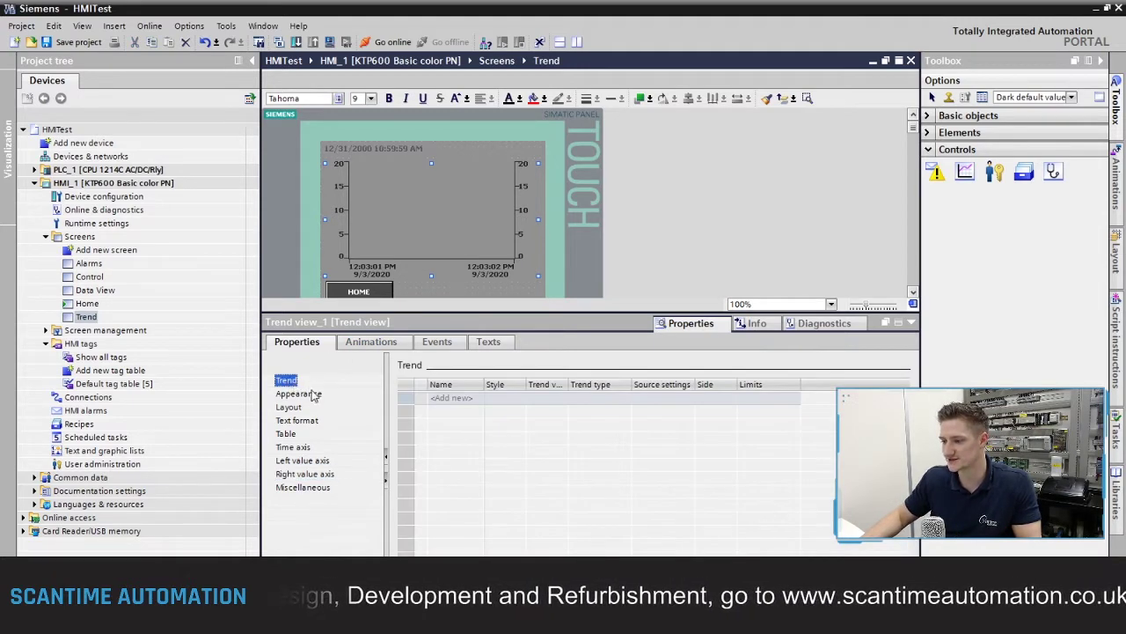
pyautogui.doubleClick(453, 398)
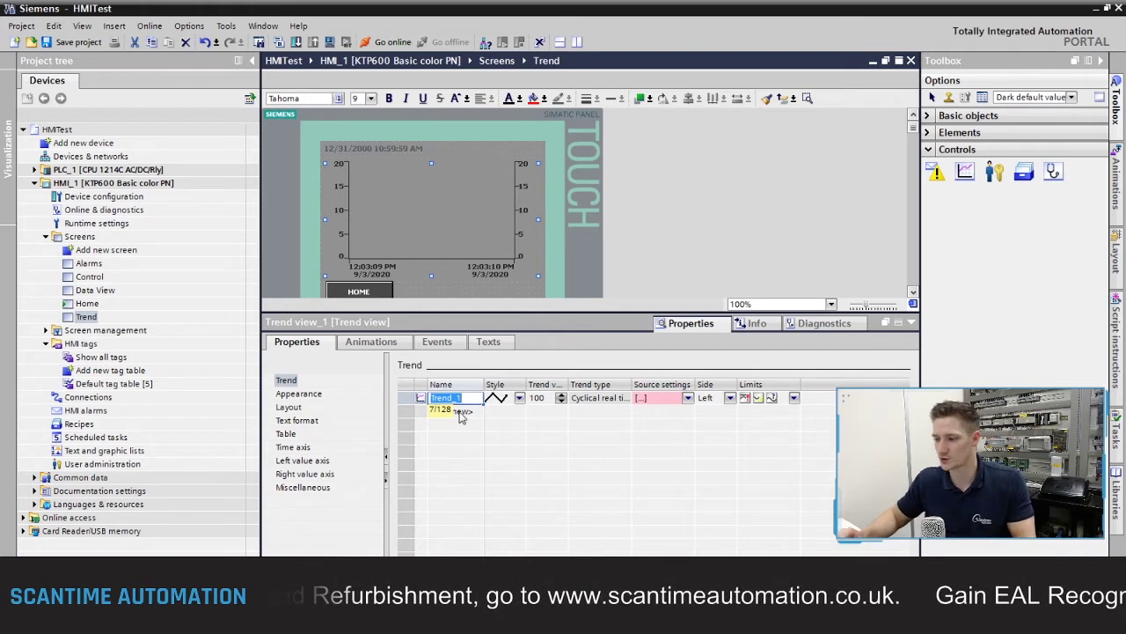
pyautogui.write('Temp')
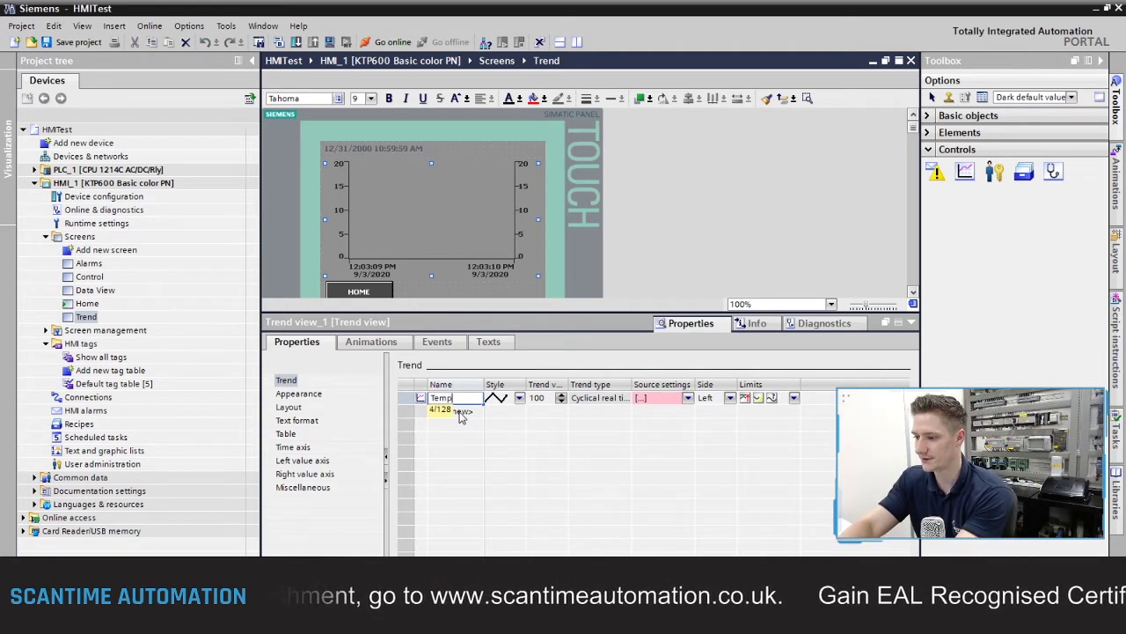
pyautogui.write('SetPoint')
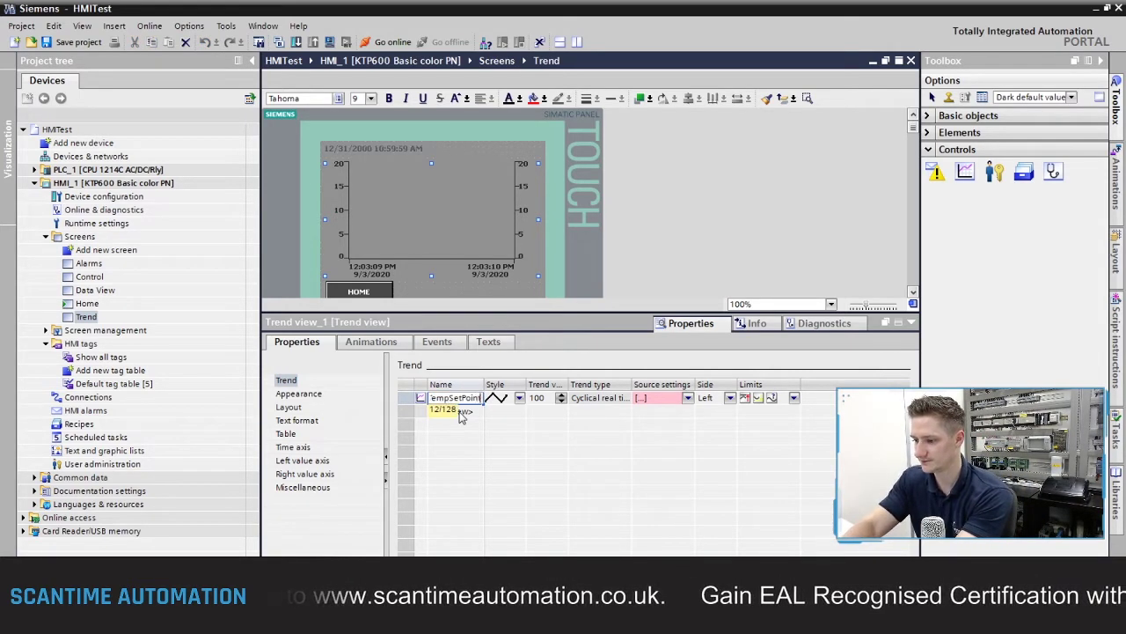
pyautogui.press('Return')
pyautogui.click(454, 411)
pyautogui.write('tem')
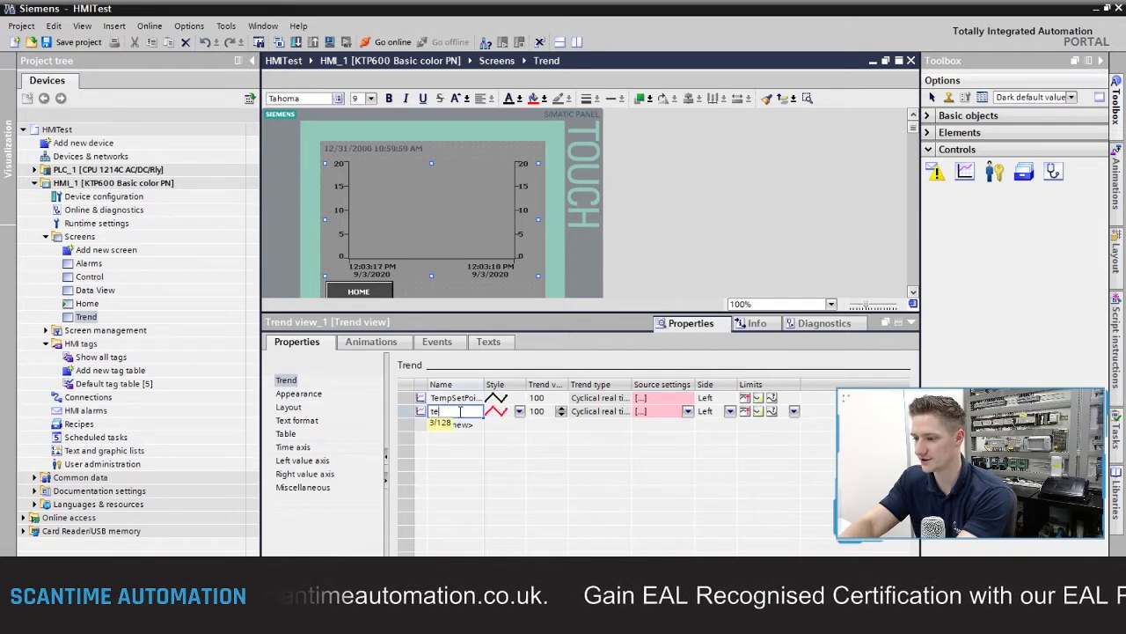
pyautogui.write('pActual')
pyautogui.press('Return')
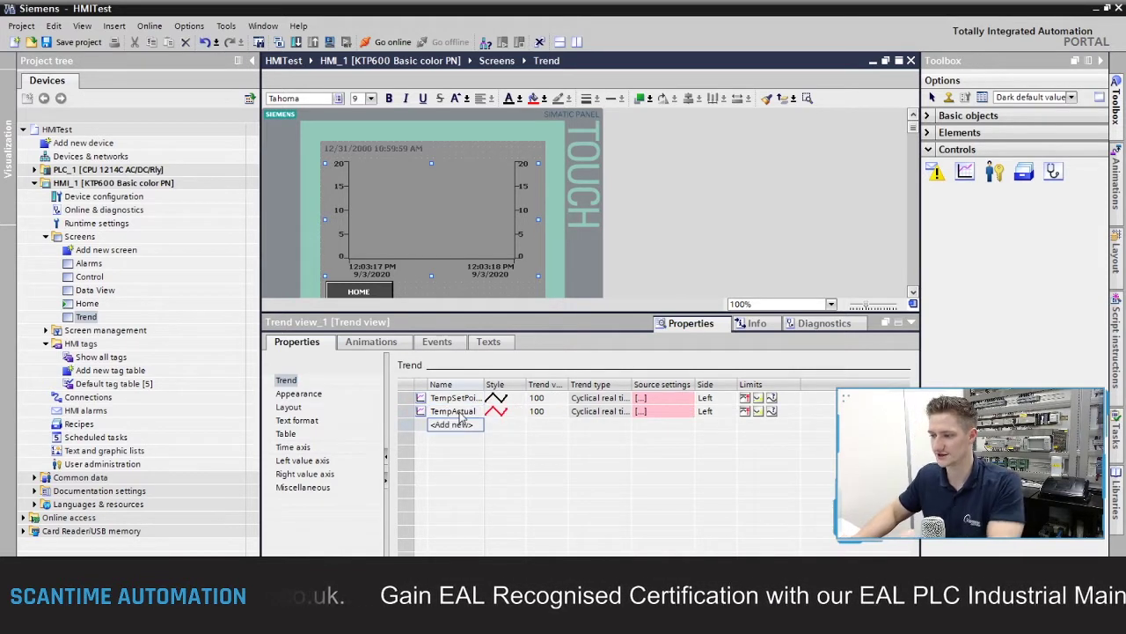
# - Set the TempSetPoint trend's process value source to the Temperature tag
pyautogui.click(679, 403)
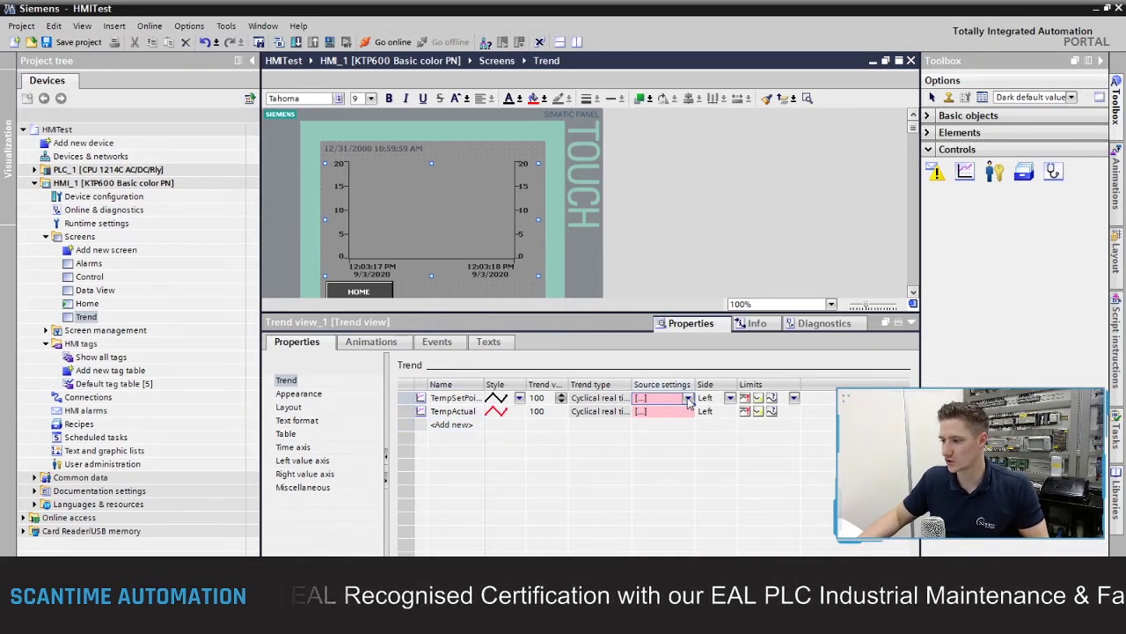
pyautogui.click(688, 398)
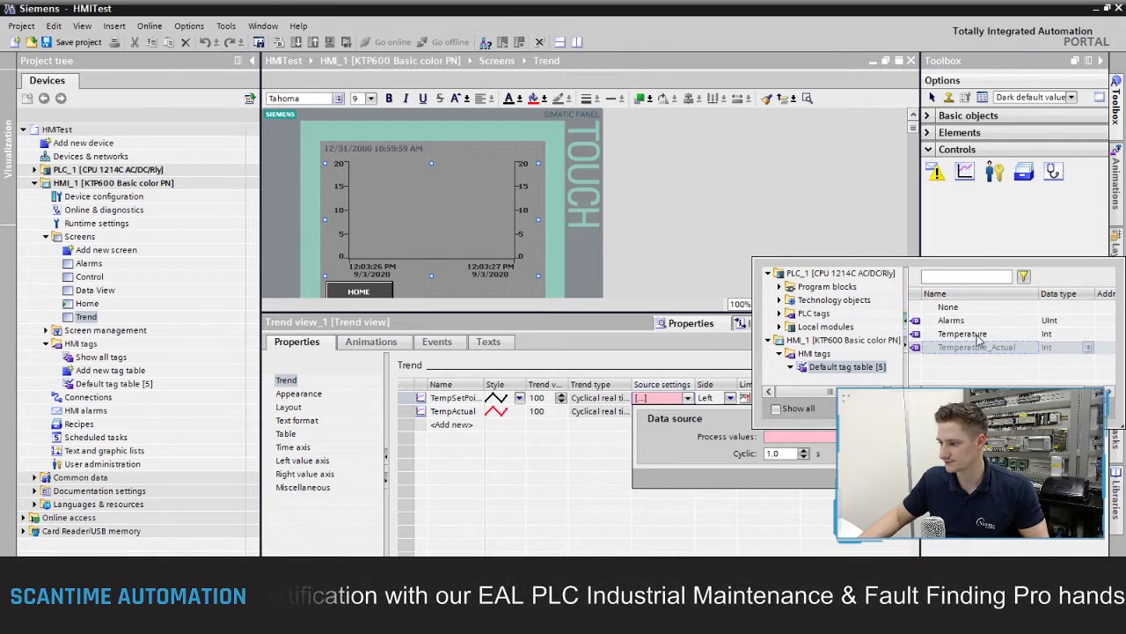
pyautogui.doubleClick(978, 336)
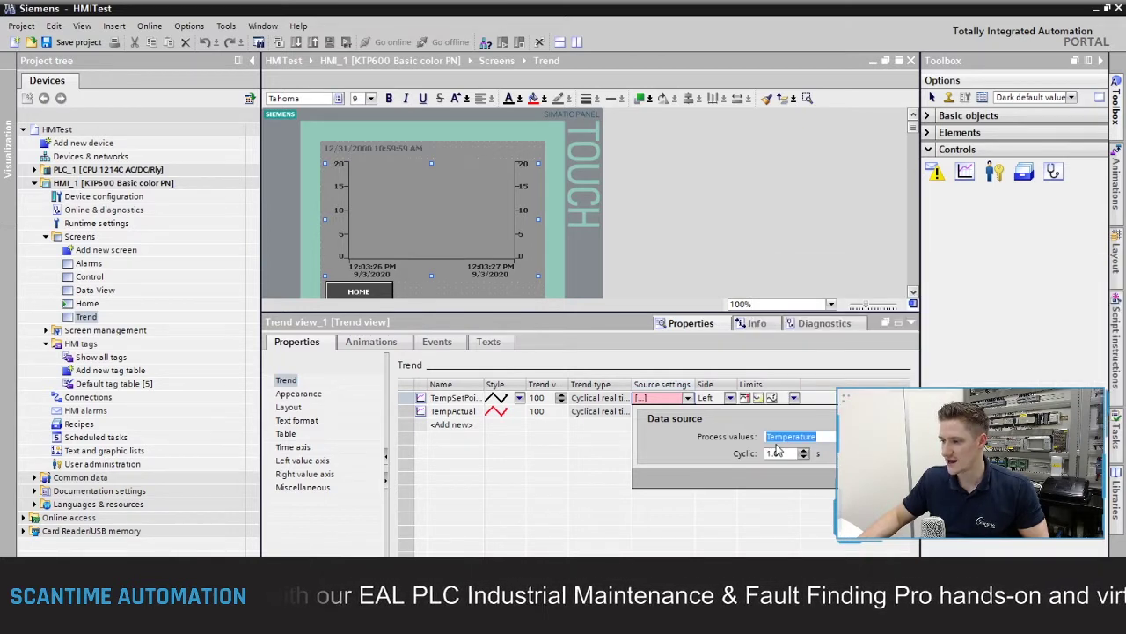
pyautogui.press('Return')
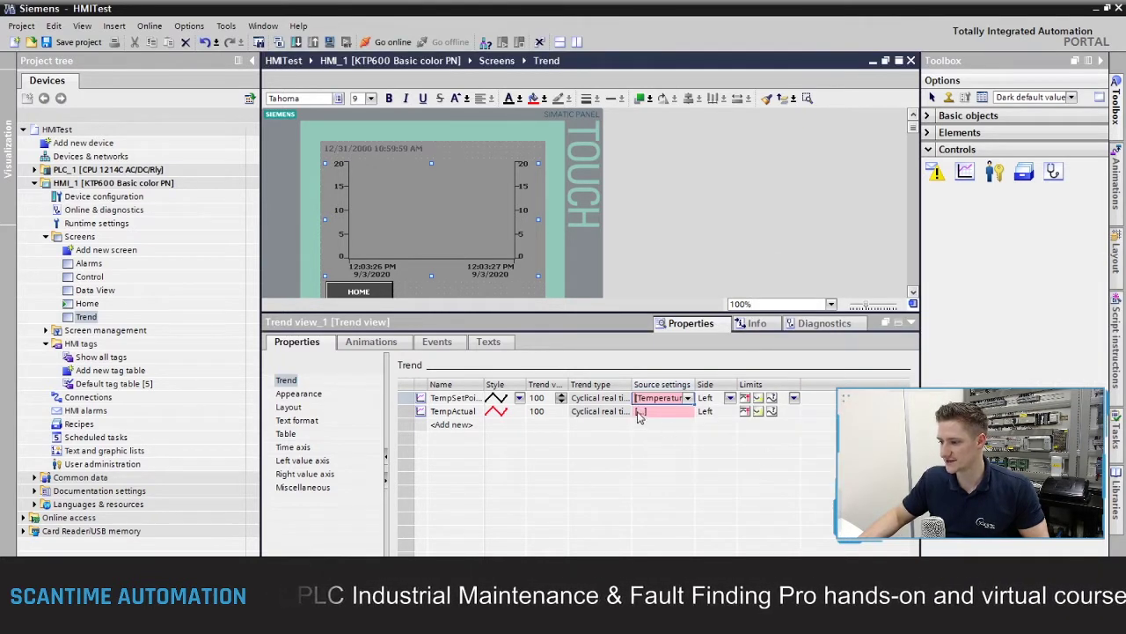
# - Set the TempActual trend's process value source to the Temperature_Actual tag
pyautogui.click(640, 417)
pyautogui.click(687, 411)
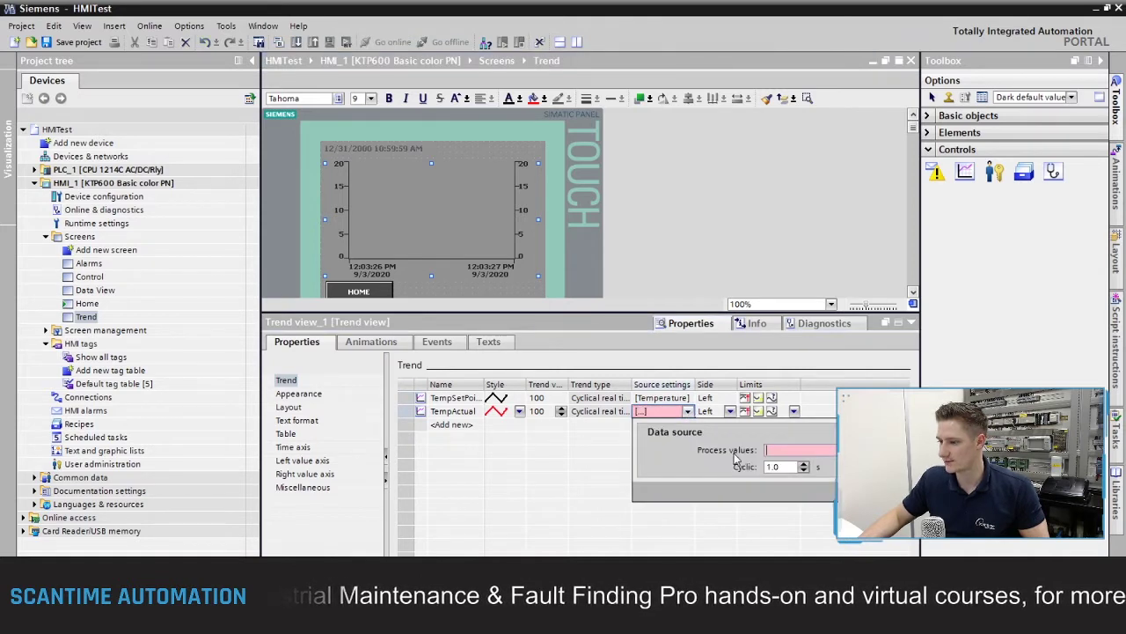
pyautogui.click(844, 450)
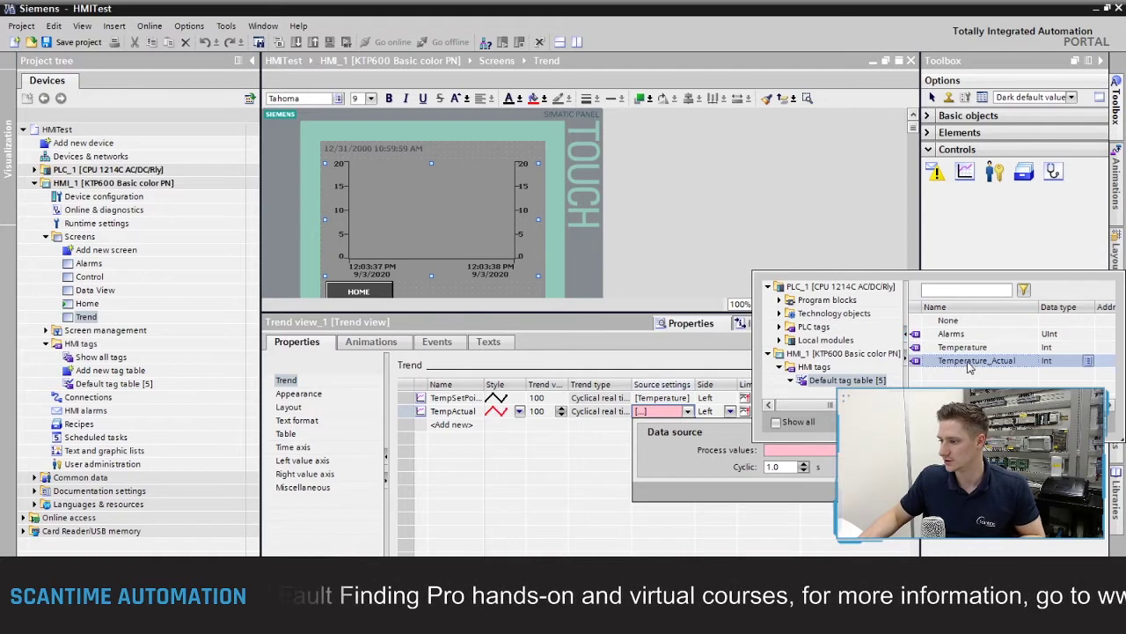
pyautogui.doubleClick(977, 361)
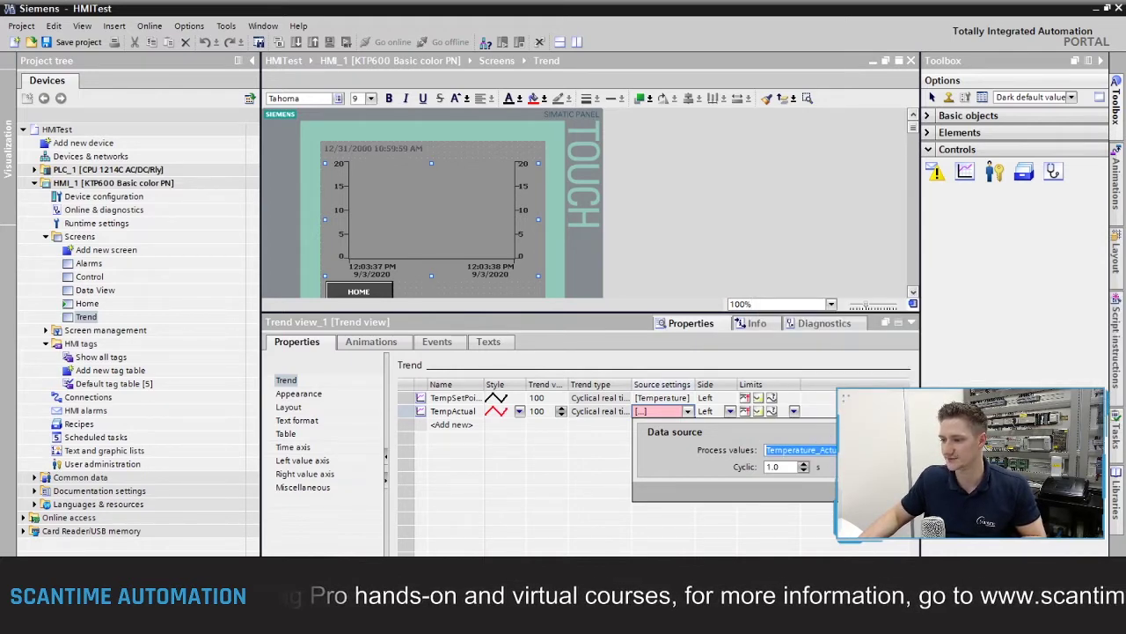
pyautogui.press('Return')
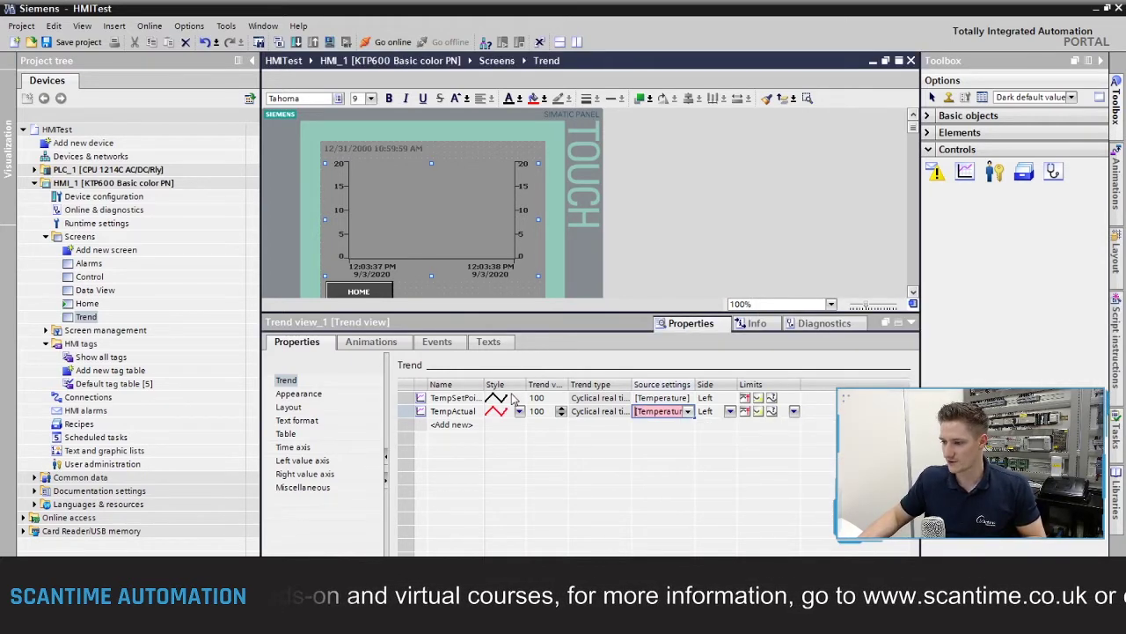
pyautogui.click(509, 399)
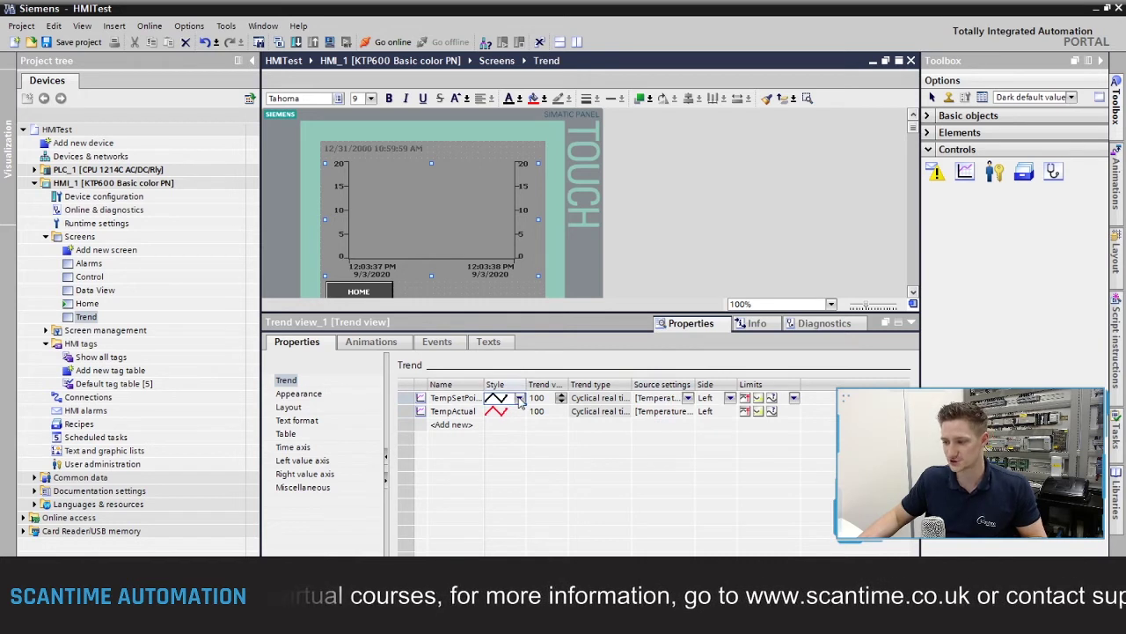
# - Give the TempSetPoint trend a solid green line
pyautogui.click(520, 399)
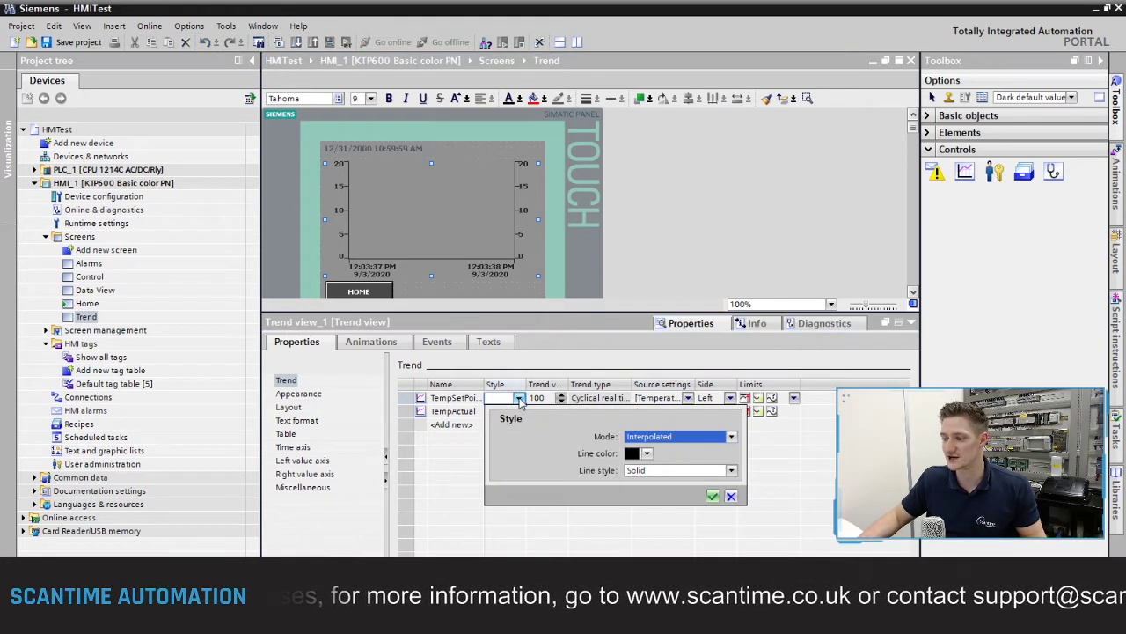
pyautogui.click(679, 475)
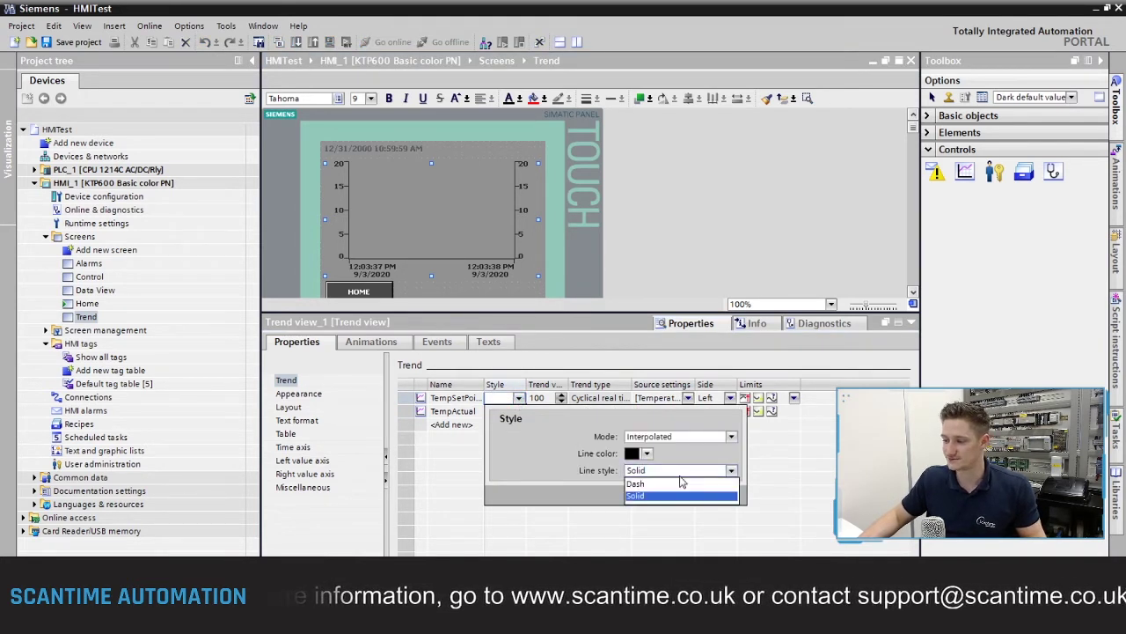
pyautogui.click(684, 469)
pyautogui.click(647, 453)
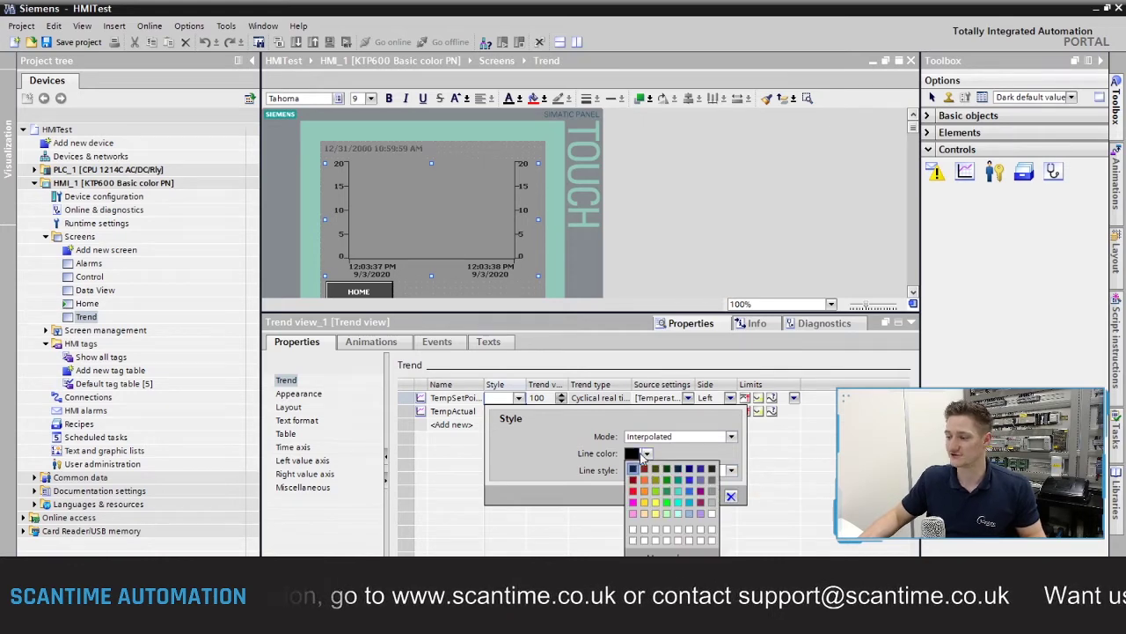
pyautogui.click(676, 454)
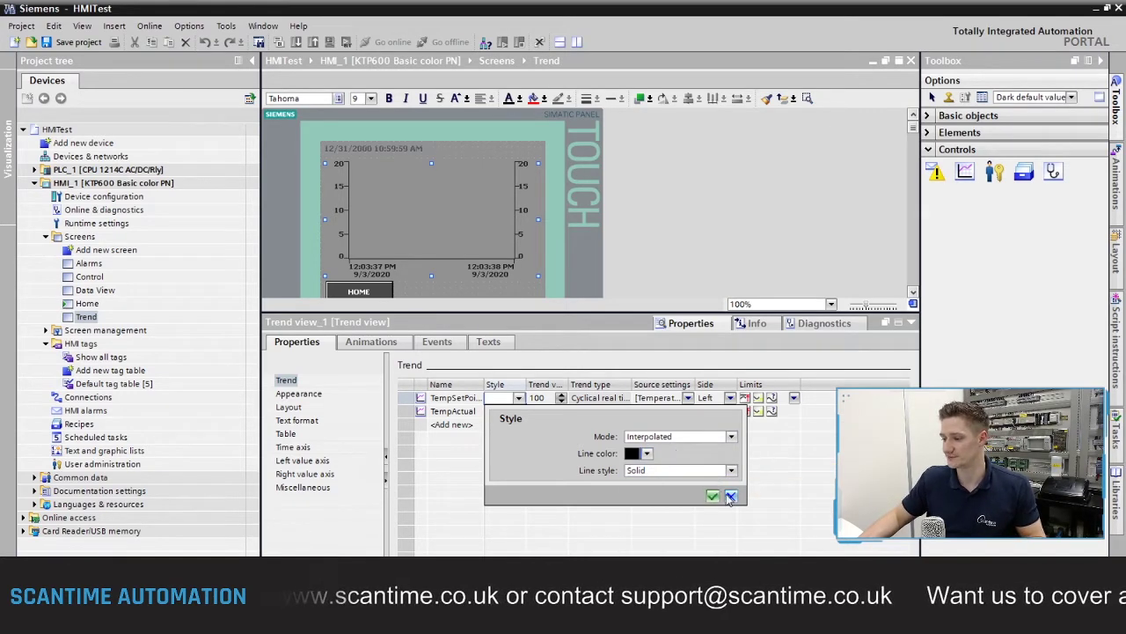
pyautogui.click(648, 454)
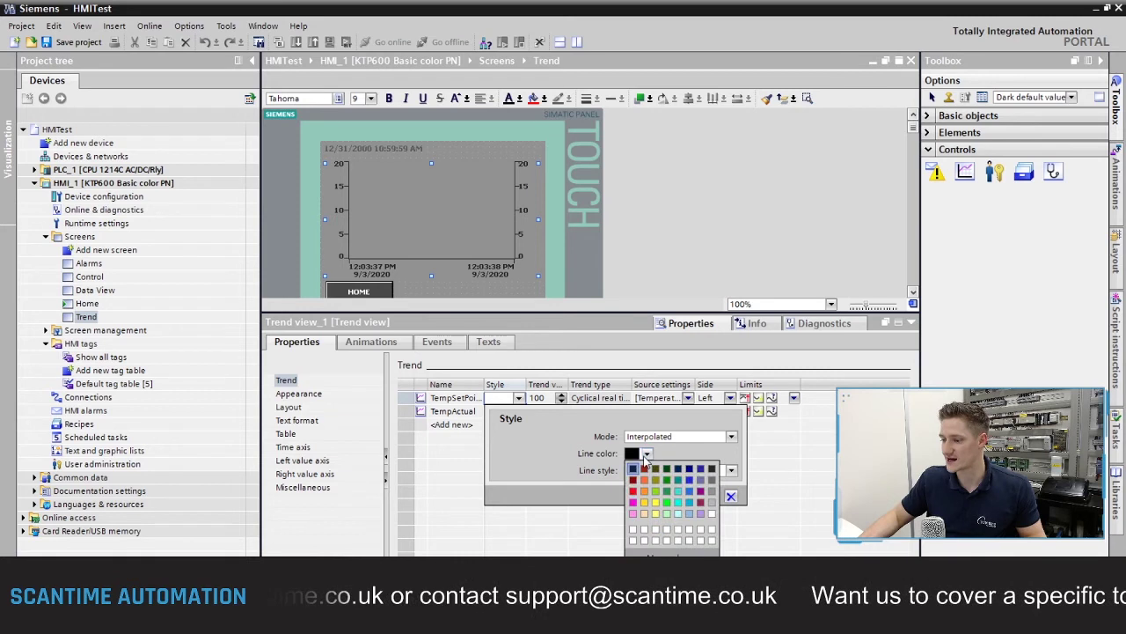
pyautogui.click(667, 505)
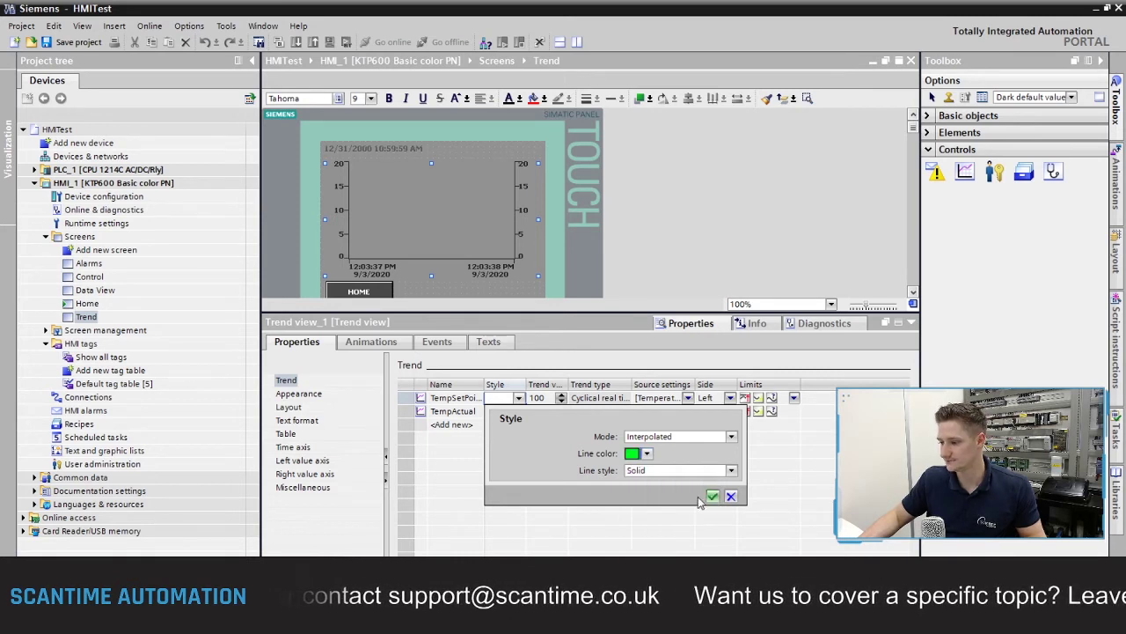
pyautogui.click(716, 497)
# - Make the TempActual trend line red, collapse the Inspector, and save the HMITest project
pyautogui.click(513, 415)
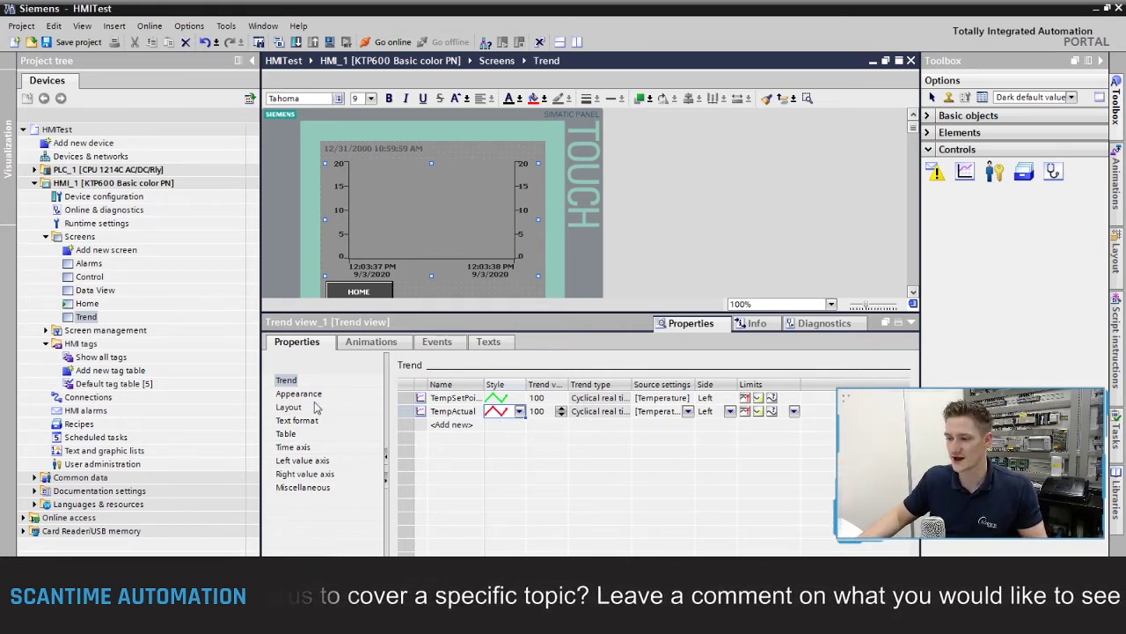
pyautogui.click(400, 344)
pyautogui.click(439, 348)
pyautogui.click(486, 344)
pyautogui.click(298, 342)
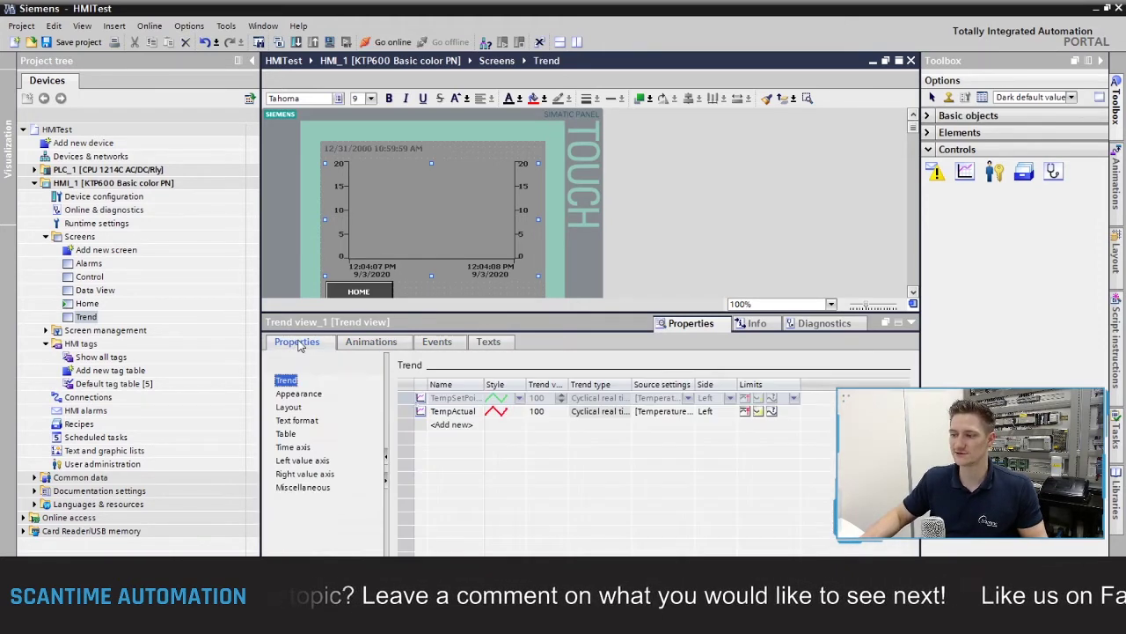
pyautogui.click(911, 322)
pyautogui.click(83, 44)
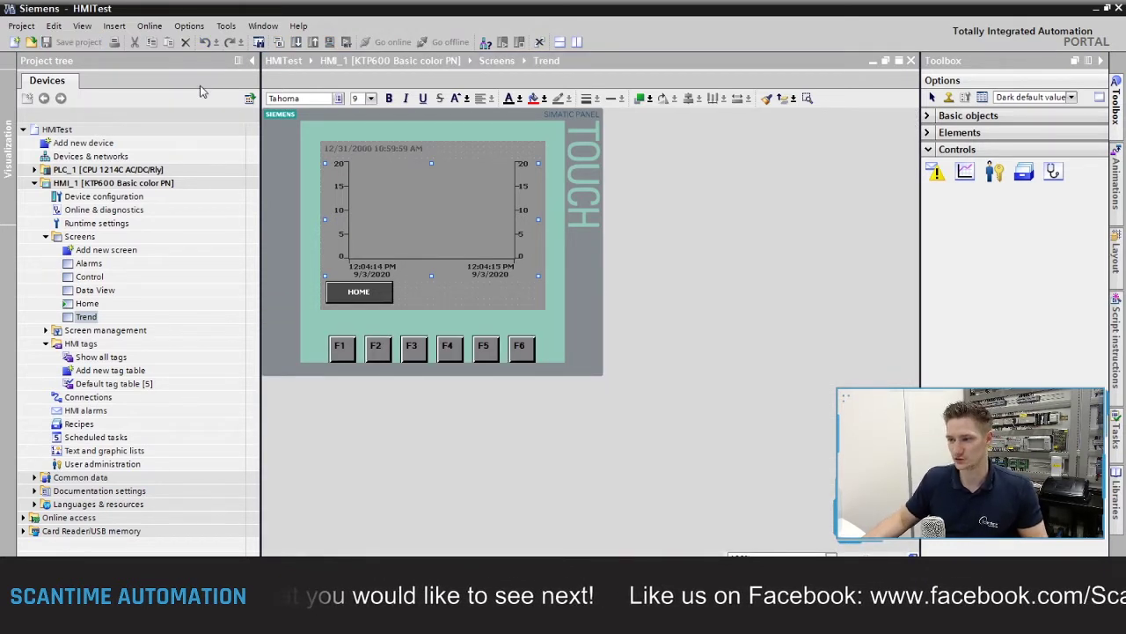
# - Compile HMI_1 and start the RT simulation on the Trend screen
pyautogui.click(414, 234)
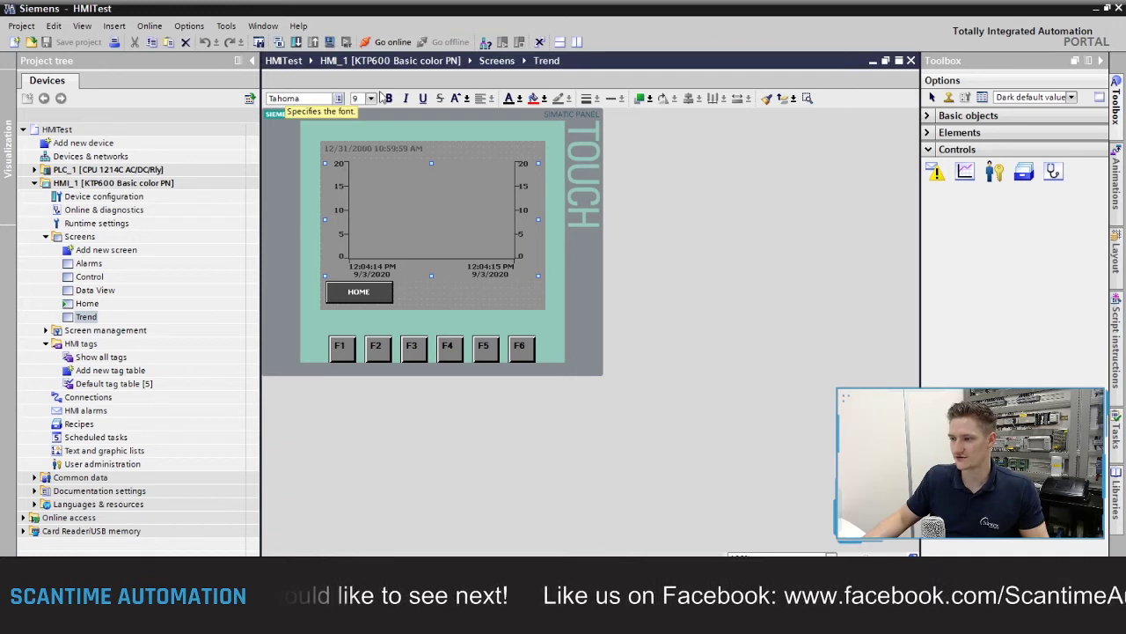
pyautogui.click(330, 42)
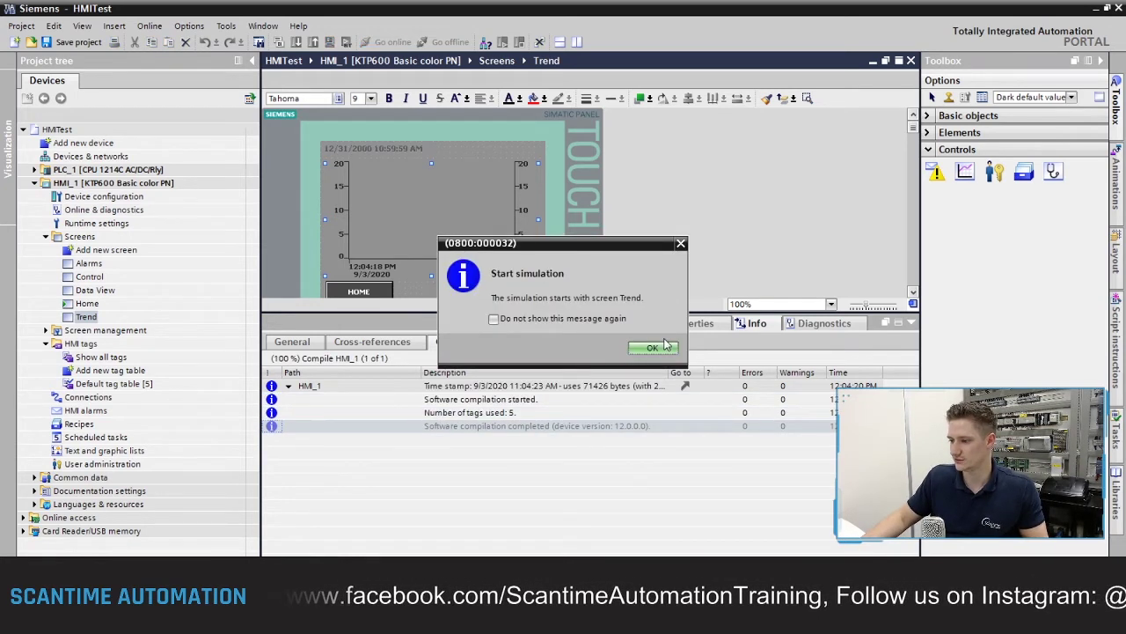
pyautogui.click(663, 345)
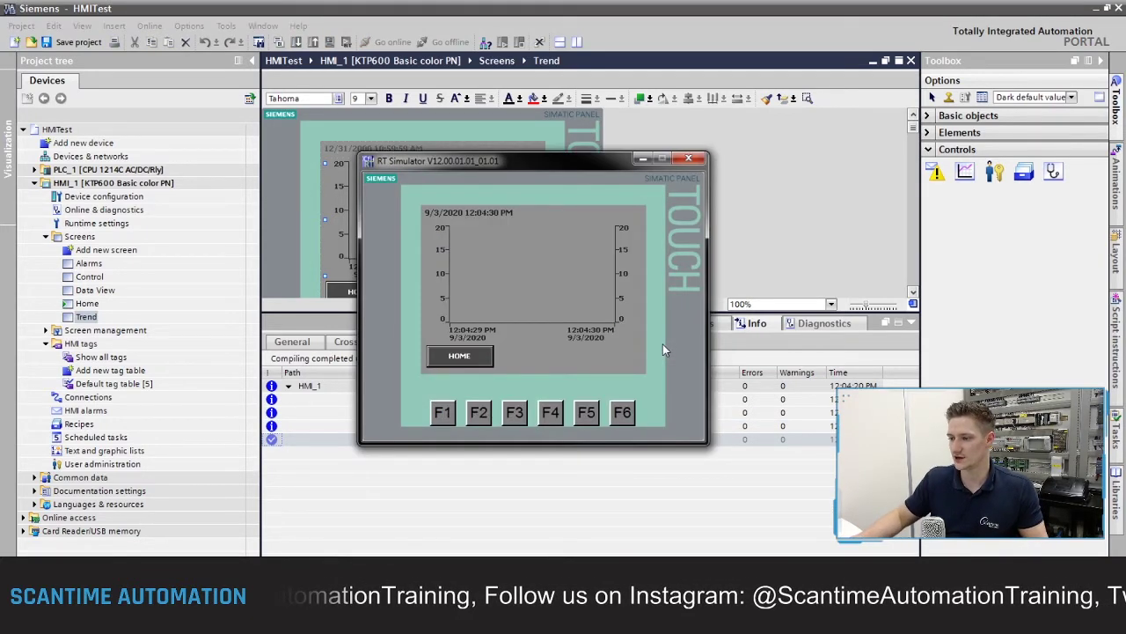
# - From the Home screen, open the control screen and raise the actual temperature to +10
pyautogui.click(471, 361)
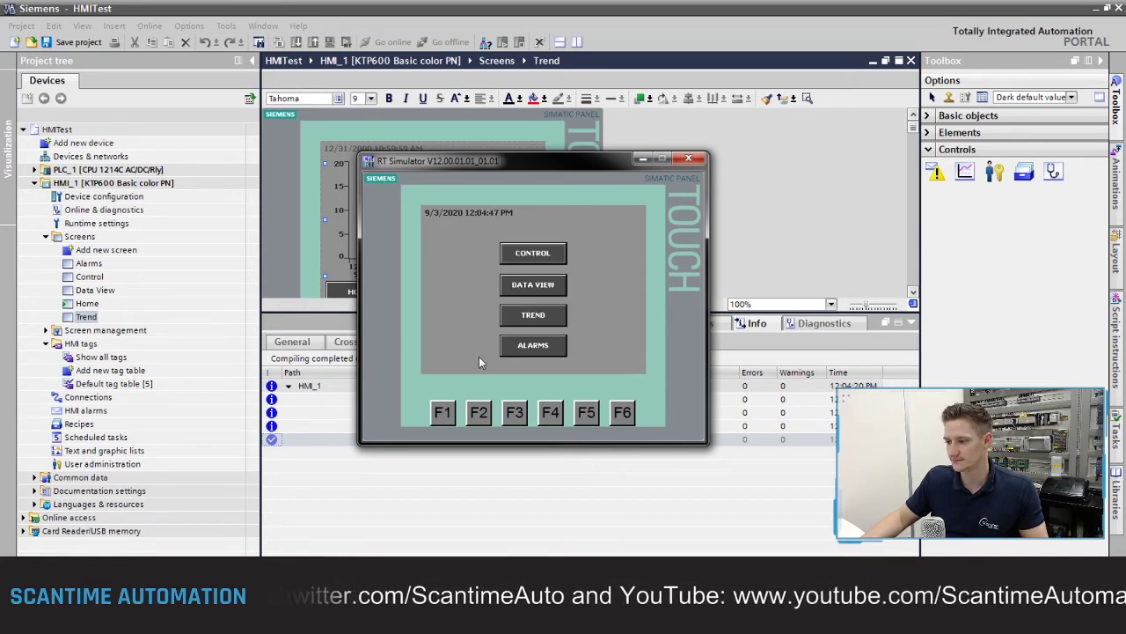
pyautogui.click(533, 287)
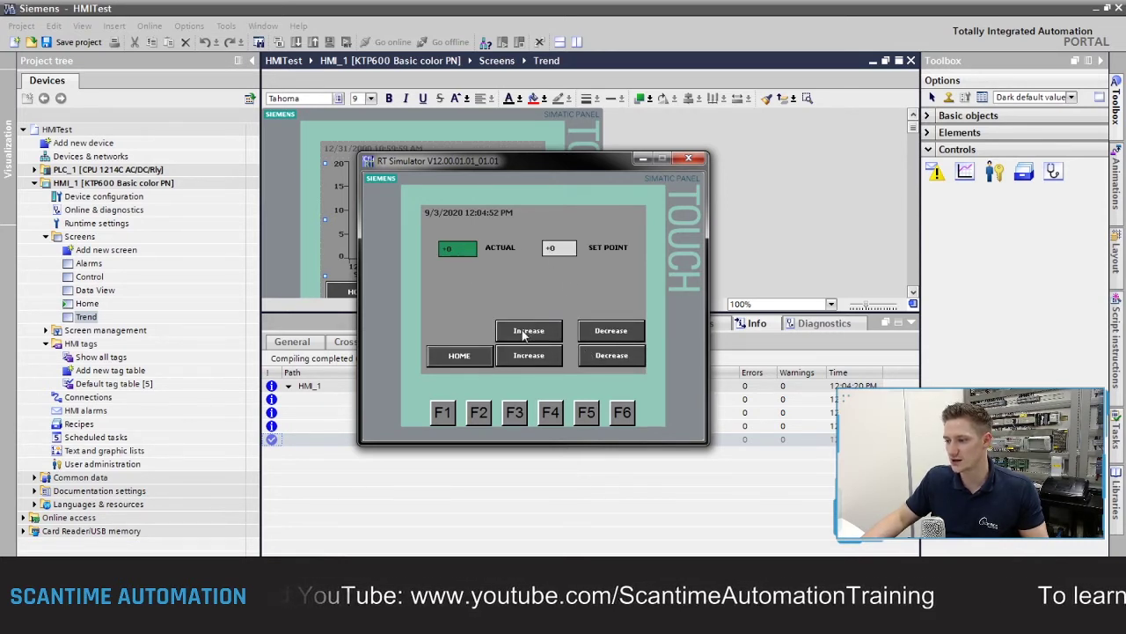
pyautogui.click(533, 356)
pyautogui.click(534, 357)
pyautogui.click(533, 356)
pyautogui.click(533, 355)
pyautogui.click(533, 356)
pyautogui.click(534, 354)
pyautogui.click(535, 354)
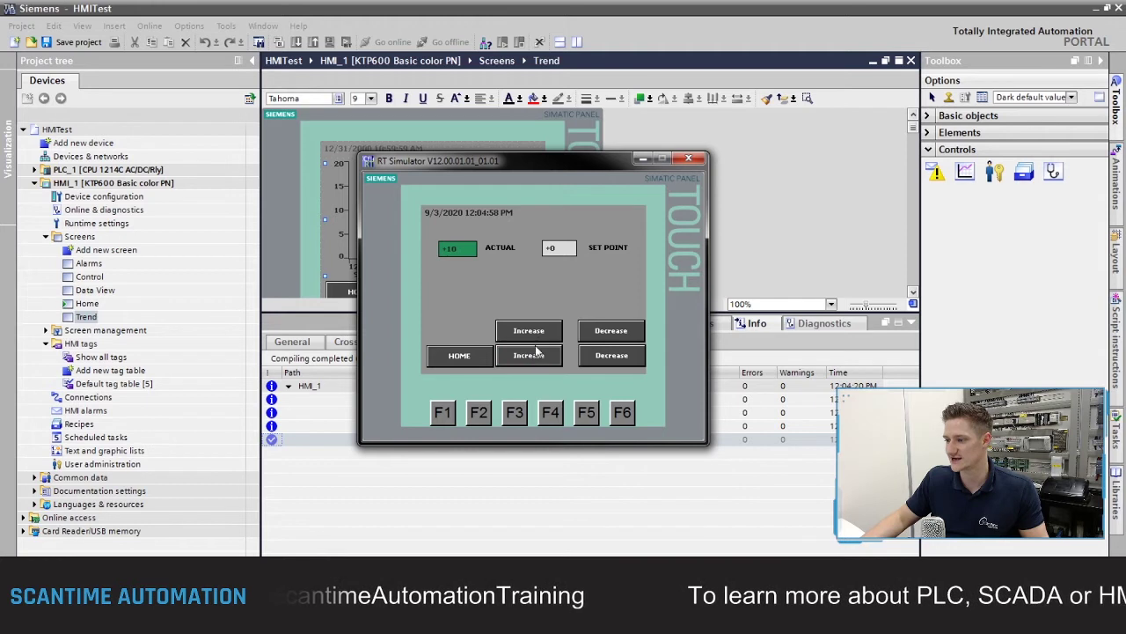
# - Raise the setpoint value to +13
pyautogui.click(539, 342)
pyautogui.click(538, 342)
pyautogui.click(539, 342)
pyautogui.click(539, 342)
pyautogui.click(540, 341)
pyautogui.click(539, 341)
pyautogui.click(540, 342)
pyautogui.click(540, 341)
pyautogui.click(540, 341)
pyautogui.click(539, 342)
pyautogui.doubleClick(539, 341)
pyautogui.click(539, 341)
pyautogui.click(539, 341)
# - Check both trend lines on the Trend screen, then close the RT Simulator
pyautogui.click(472, 353)
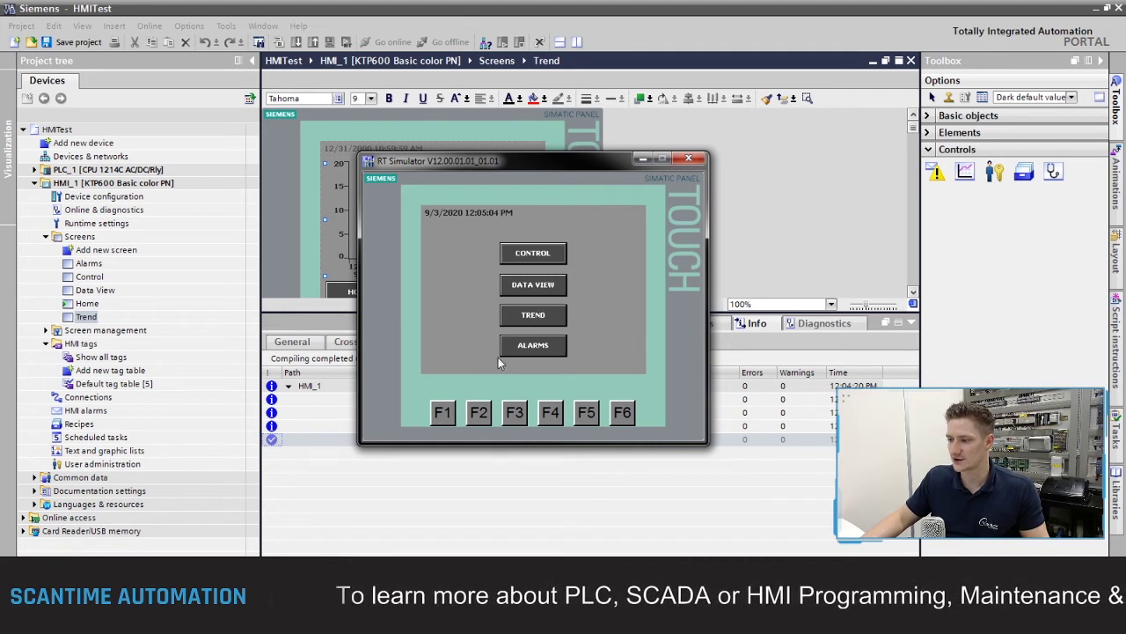
pyautogui.click(519, 316)
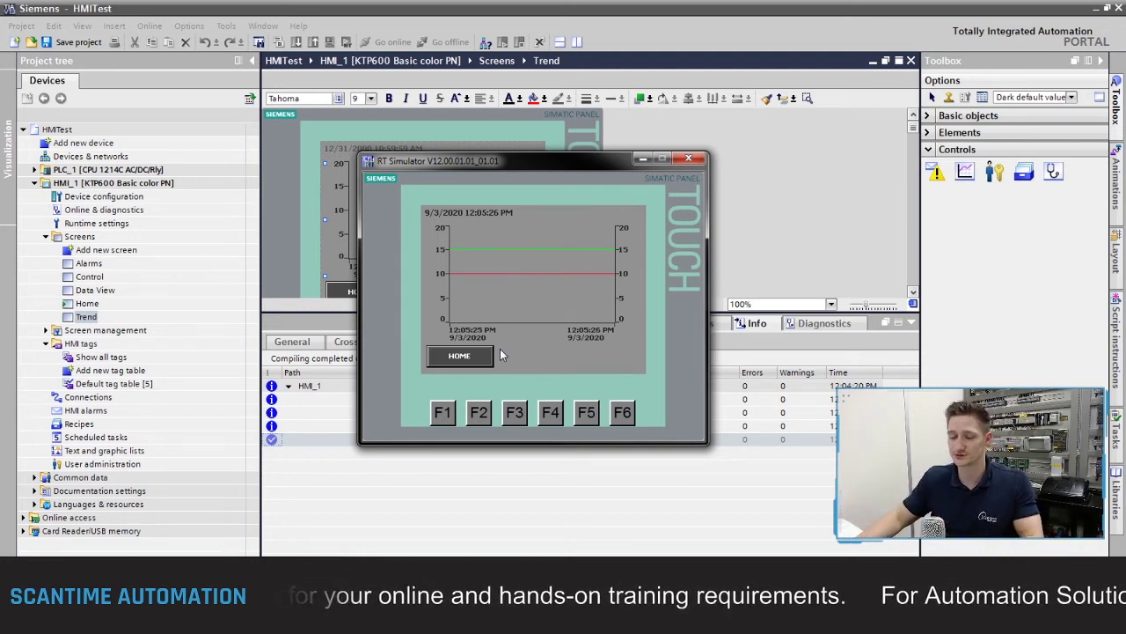
pyautogui.click(692, 160)
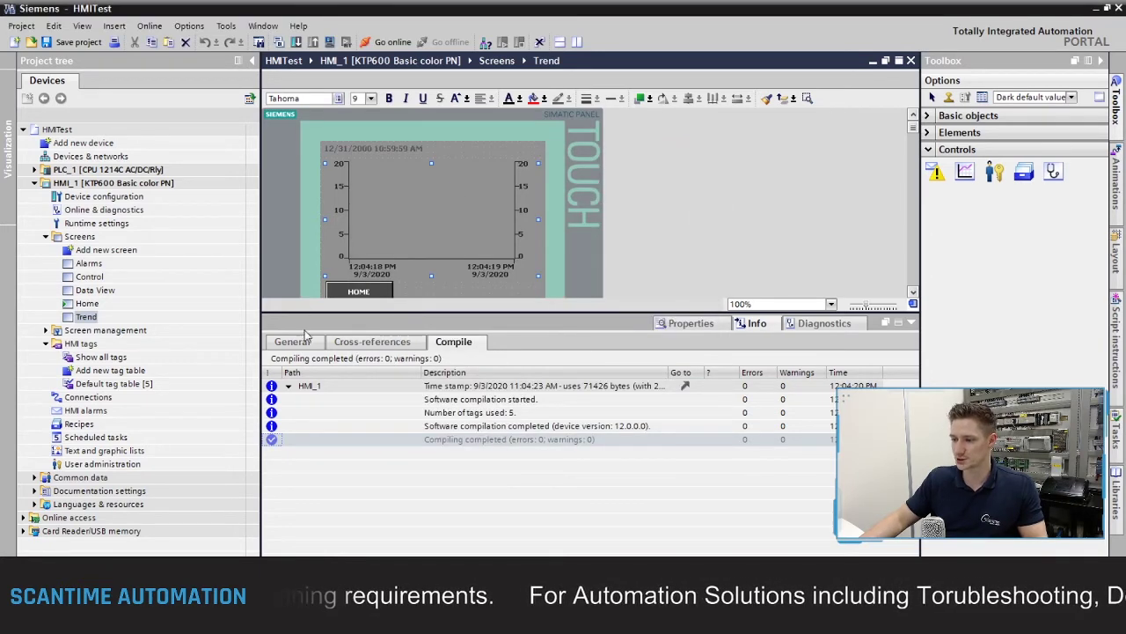
# - Set the trend view's time axis interval to 60 seconds
pyautogui.click(678, 324)
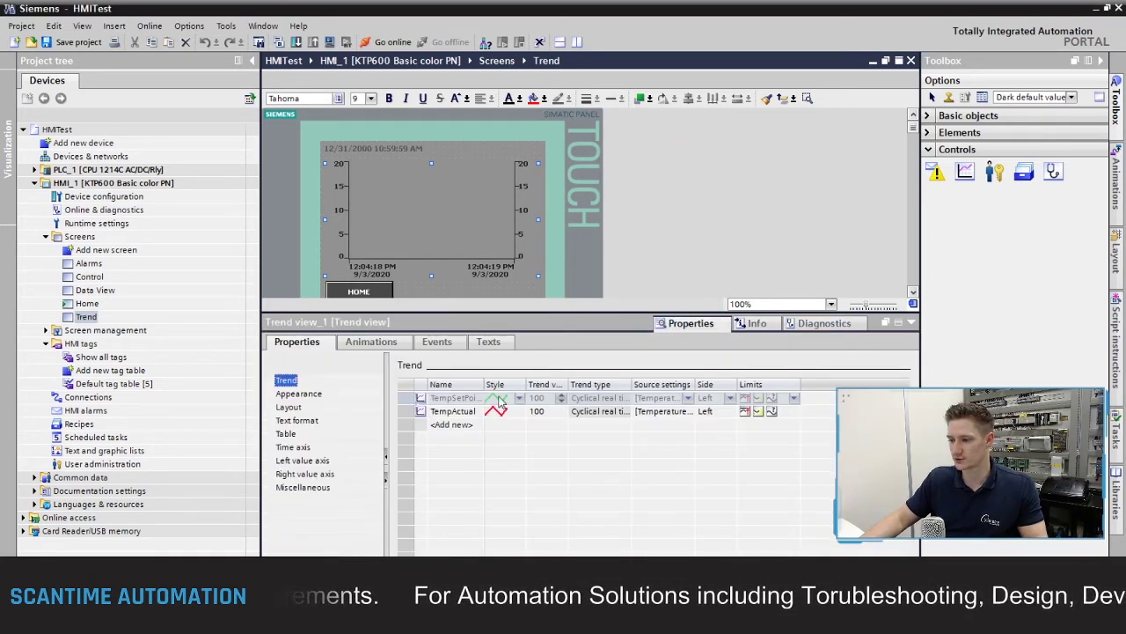
pyautogui.click(293, 447)
pyautogui.doubleClick(704, 433)
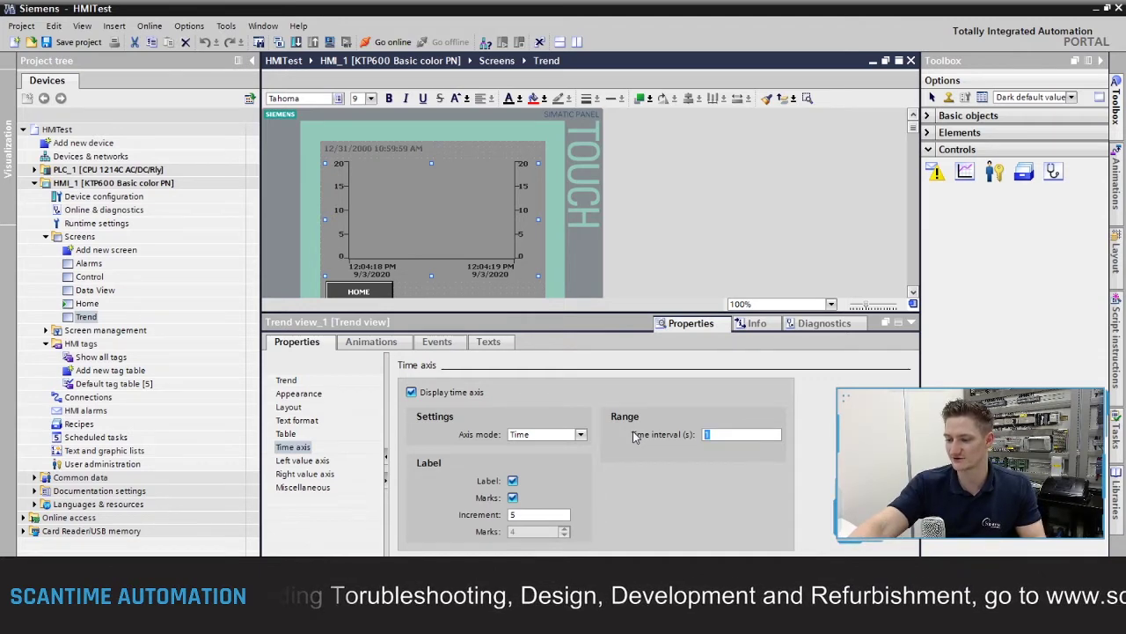
pyautogui.write('60')
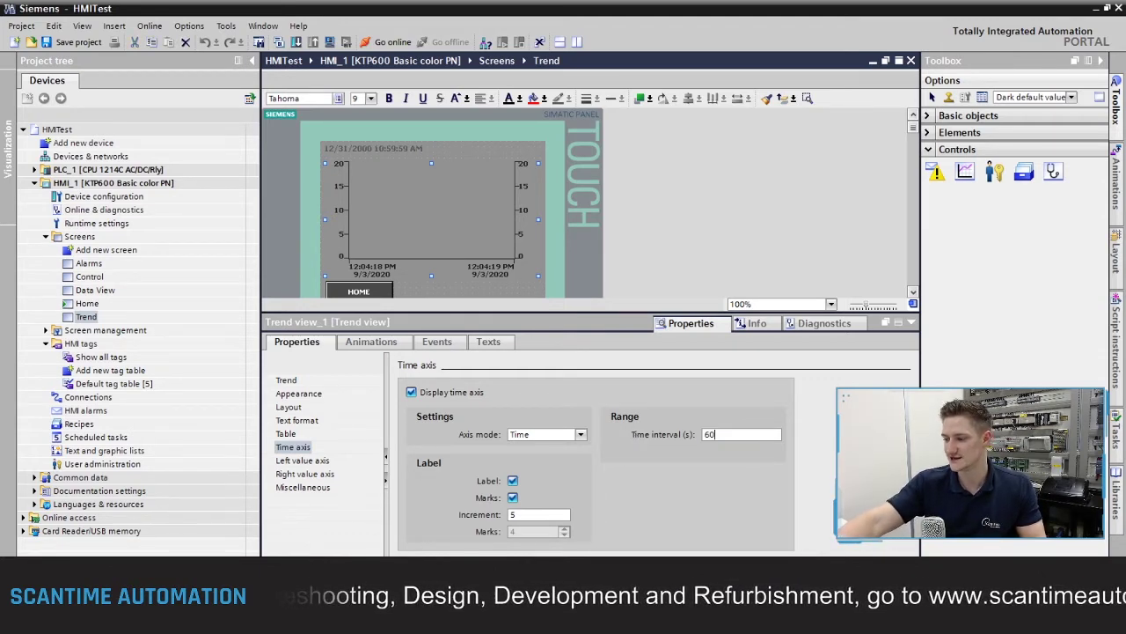
pyautogui.press('Return')
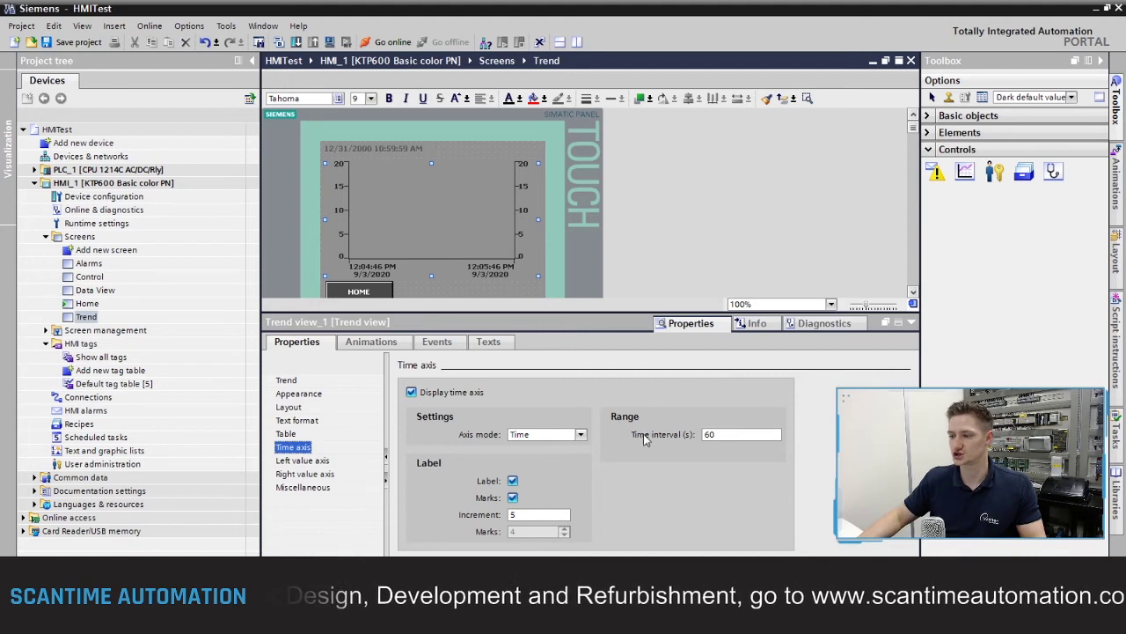
pyautogui.click(910, 322)
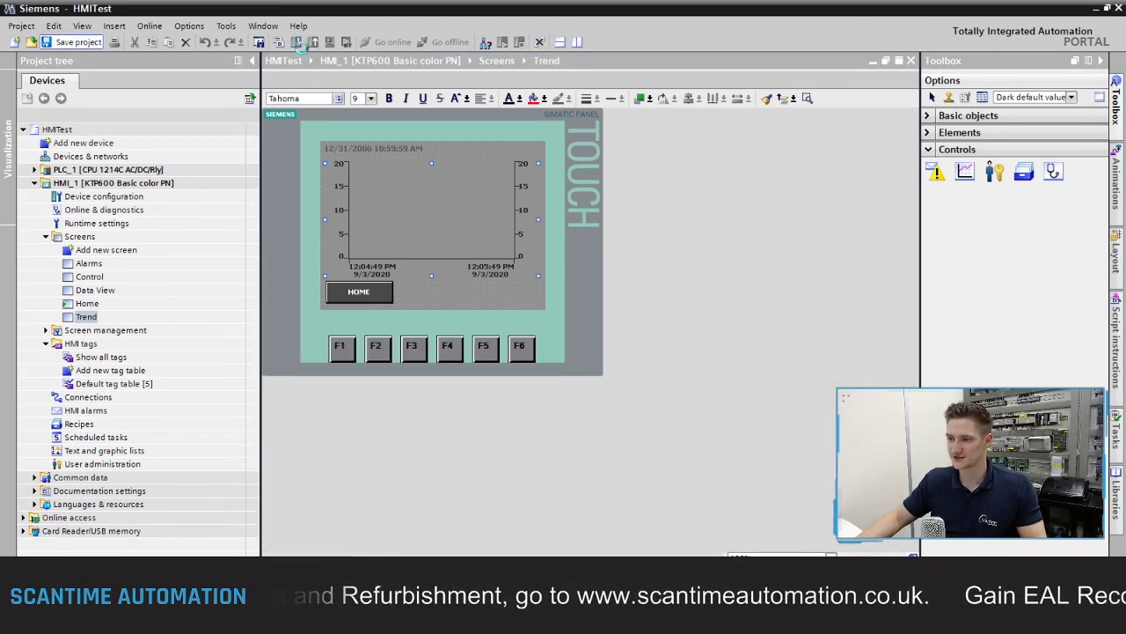
# - Recompile HMI_1 and restart the simulation on the Trend screen
pyautogui.click(388, 209)
pyautogui.click(329, 43)
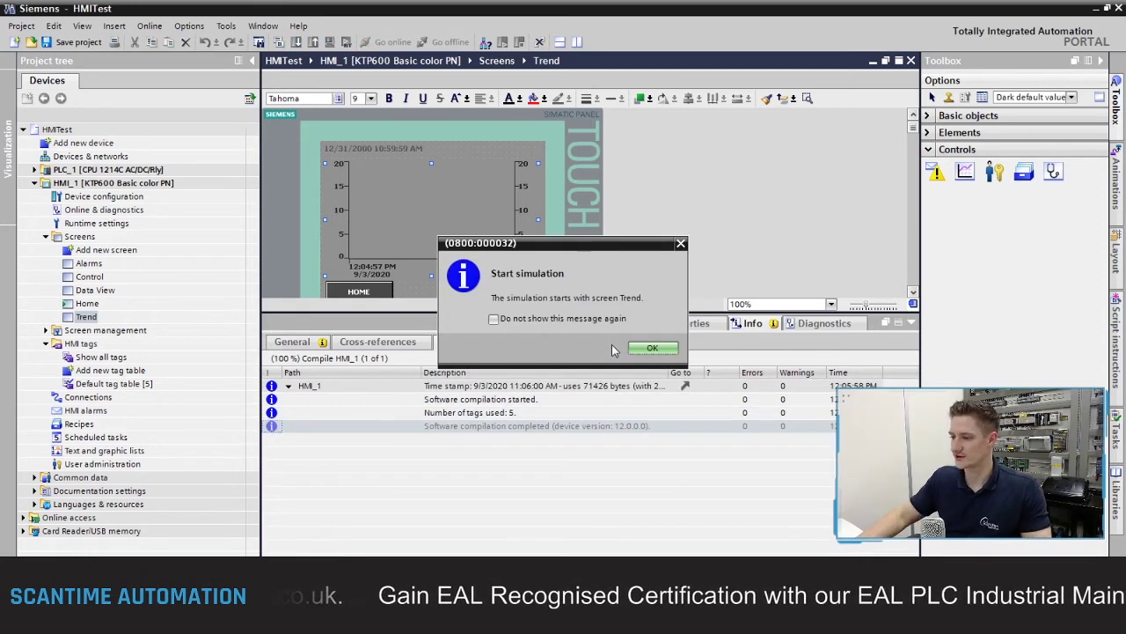
pyautogui.click(648, 348)
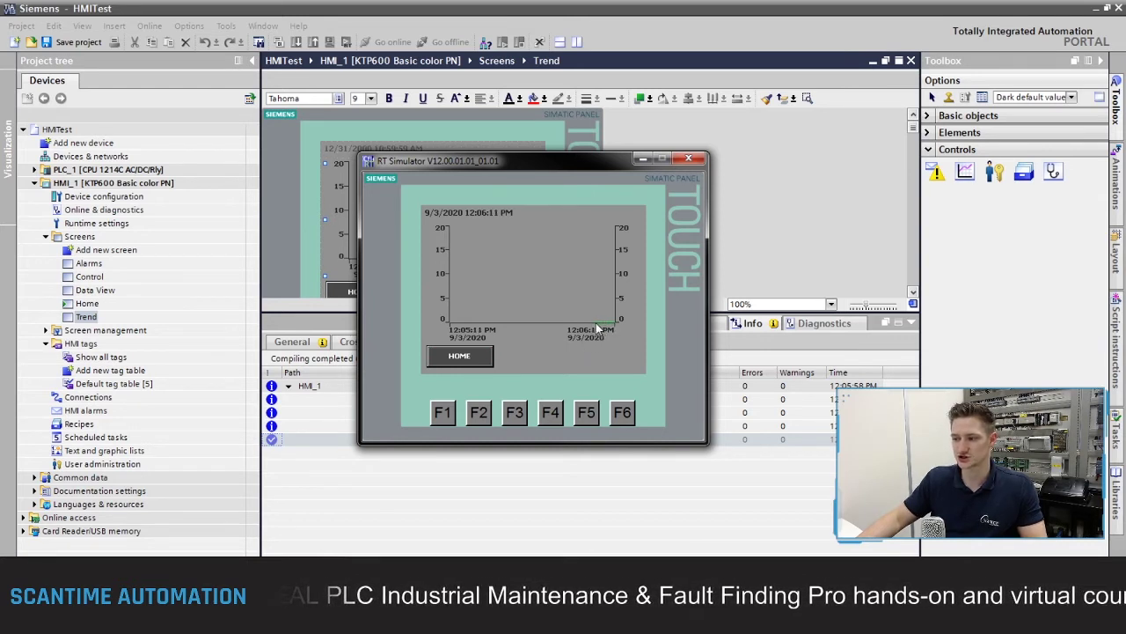
# - On the control screen, raise the setpoint to +11 and the actual temperature to +8
pyautogui.click(456, 356)
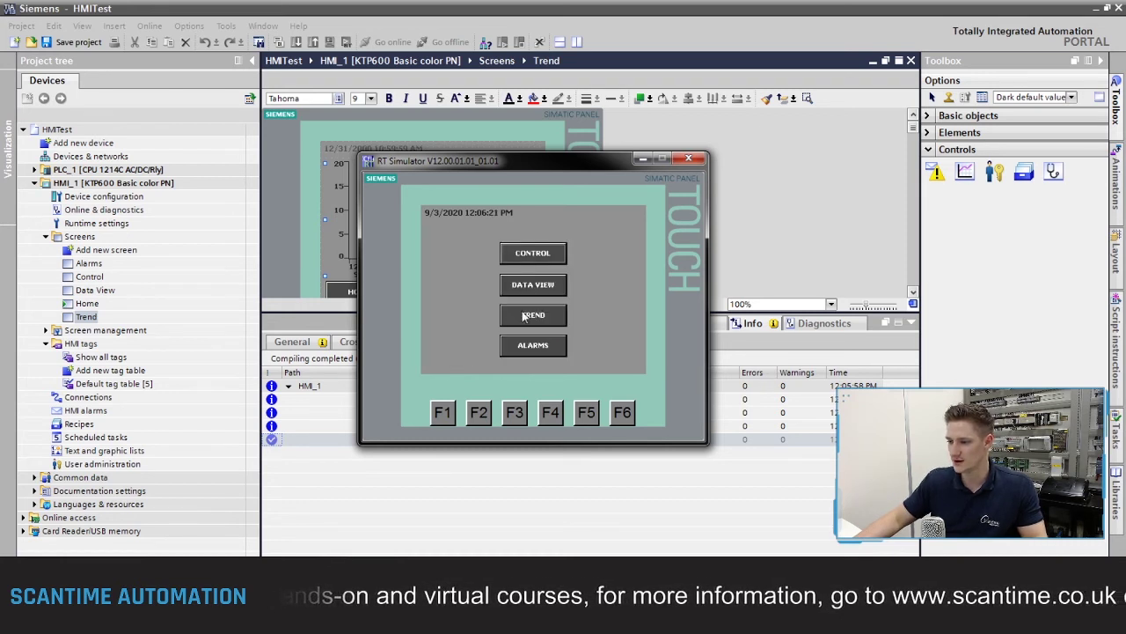
pyautogui.click(536, 286)
pyautogui.click(548, 331)
pyautogui.click(529, 331)
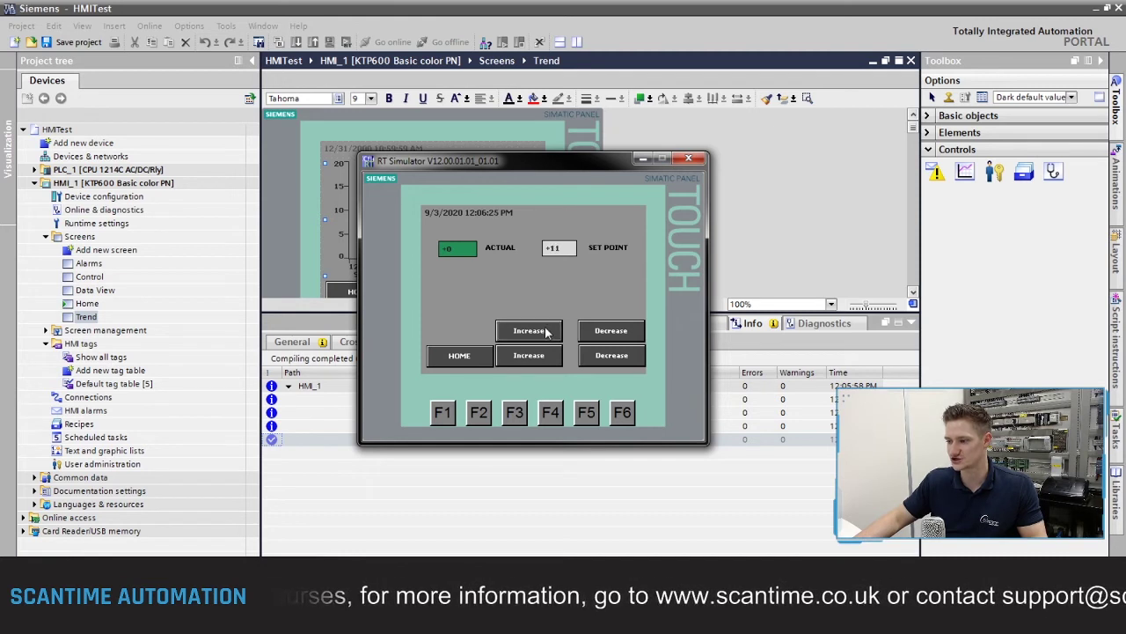
pyautogui.click(545, 356)
pyautogui.click(546, 356)
pyautogui.click(546, 356)
pyautogui.click(546, 356)
pyautogui.click(546, 356)
pyautogui.click(545, 356)
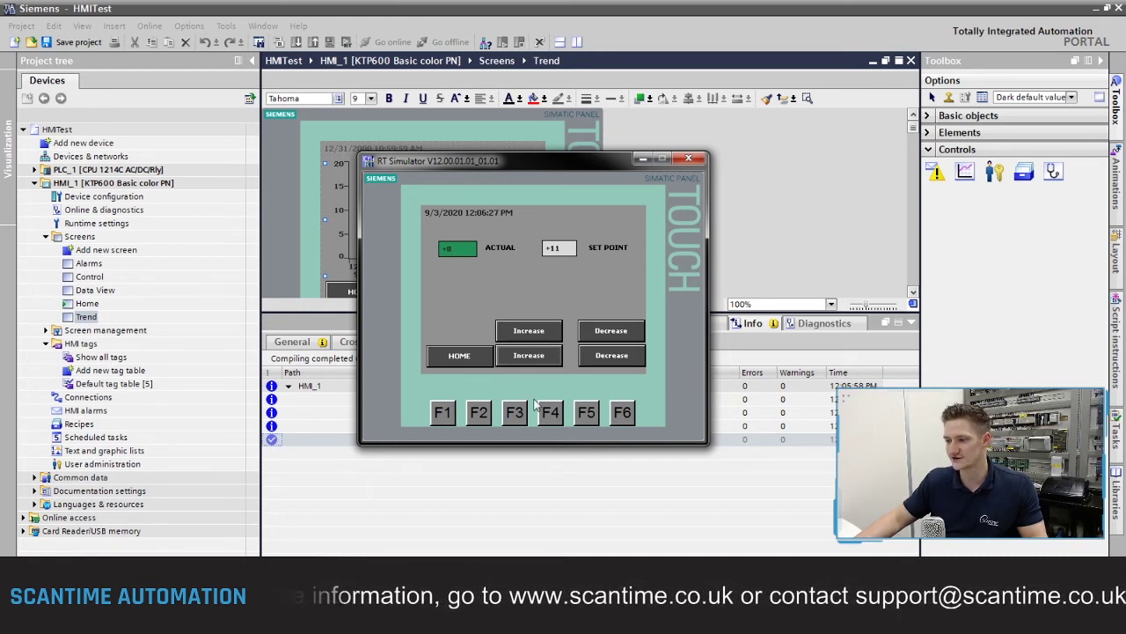
# - Lower the setpoint to +6, raise it back to +11, adjust the actual temperature, then view the Trend screen
pyautogui.click(637, 355)
pyautogui.click(627, 333)
pyautogui.click(626, 333)
pyautogui.click(626, 333)
pyautogui.click(508, 339)
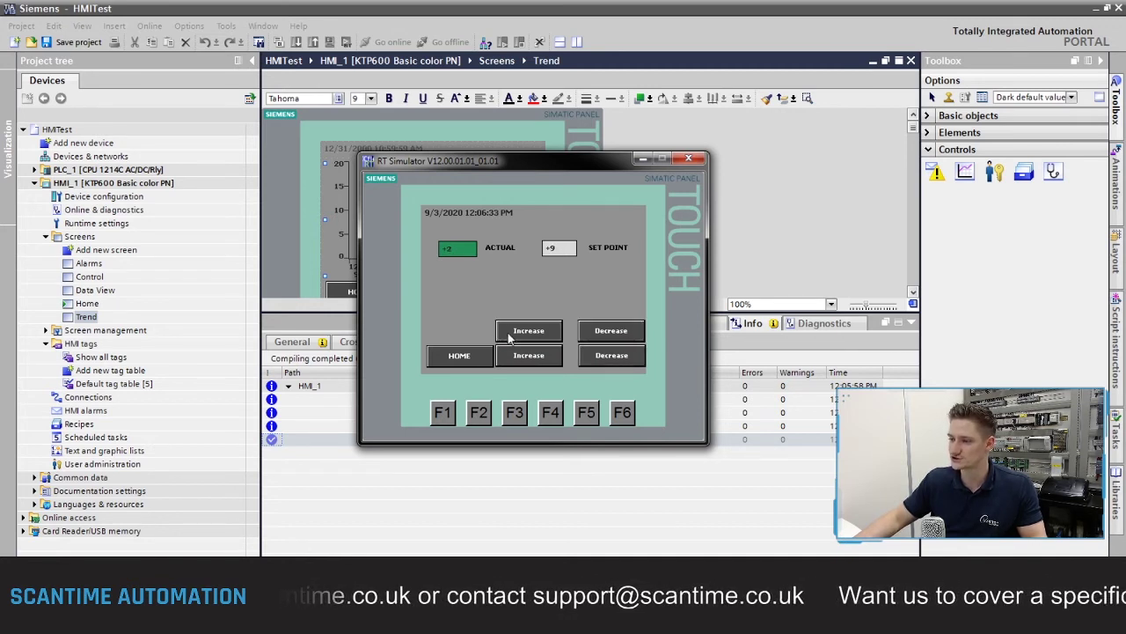
pyautogui.click(520, 360)
pyautogui.click(520, 360)
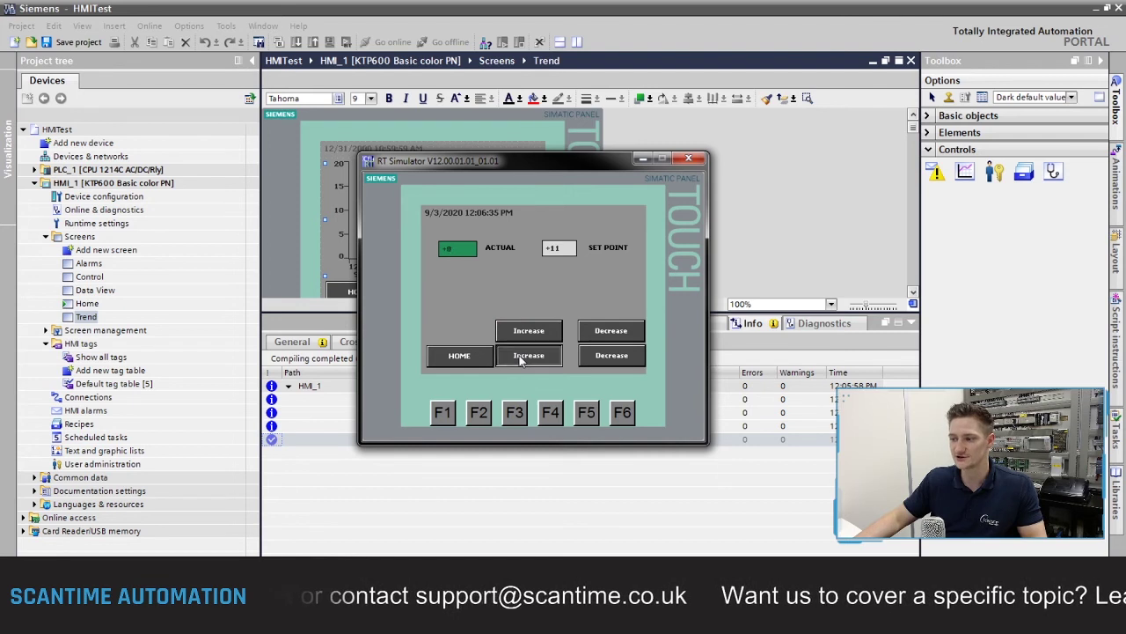
pyautogui.click(619, 353)
pyautogui.click(613, 334)
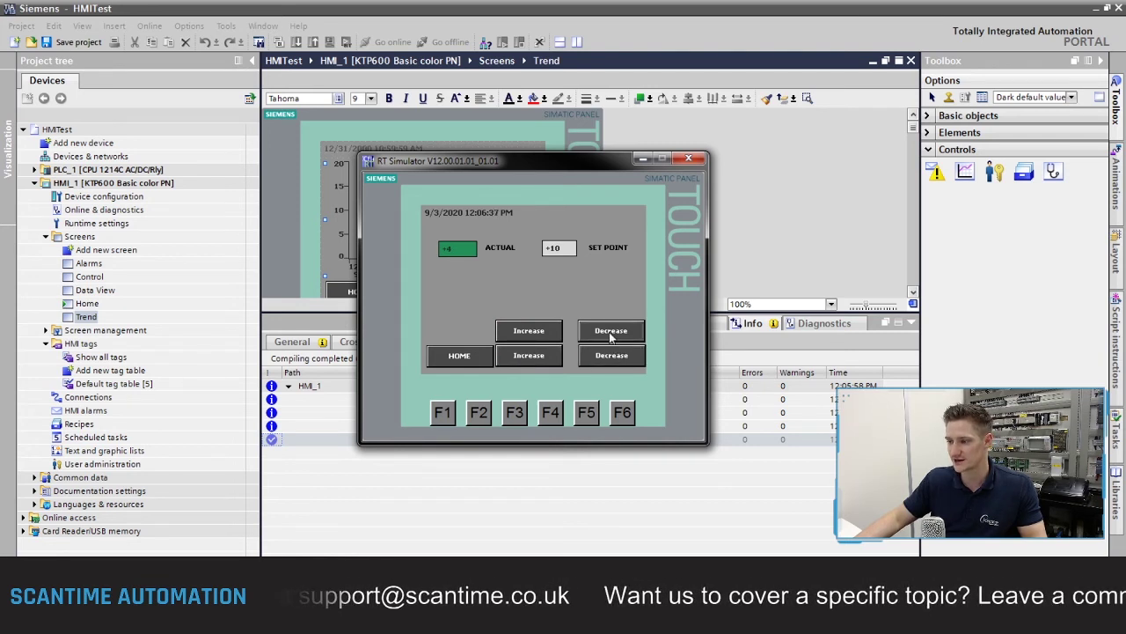
pyautogui.click(484, 359)
pyautogui.click(539, 318)
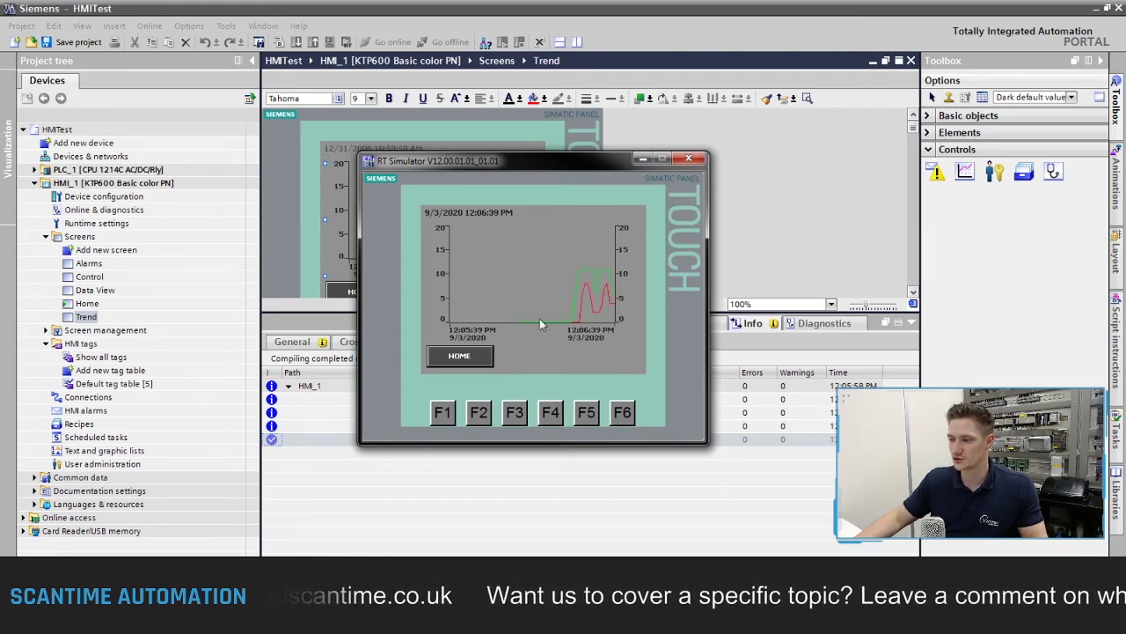